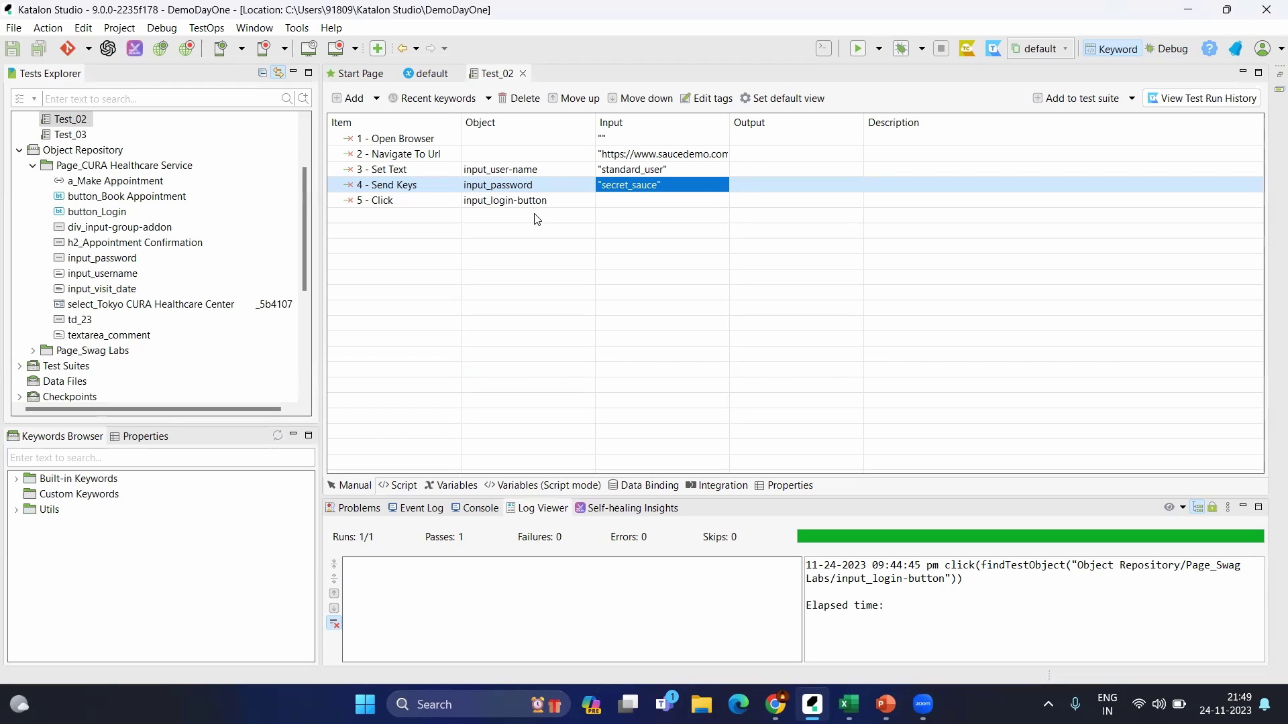
Step: Run the Test_02 test case in Chrome and close the browser window once the login has executed
click(852, 50)
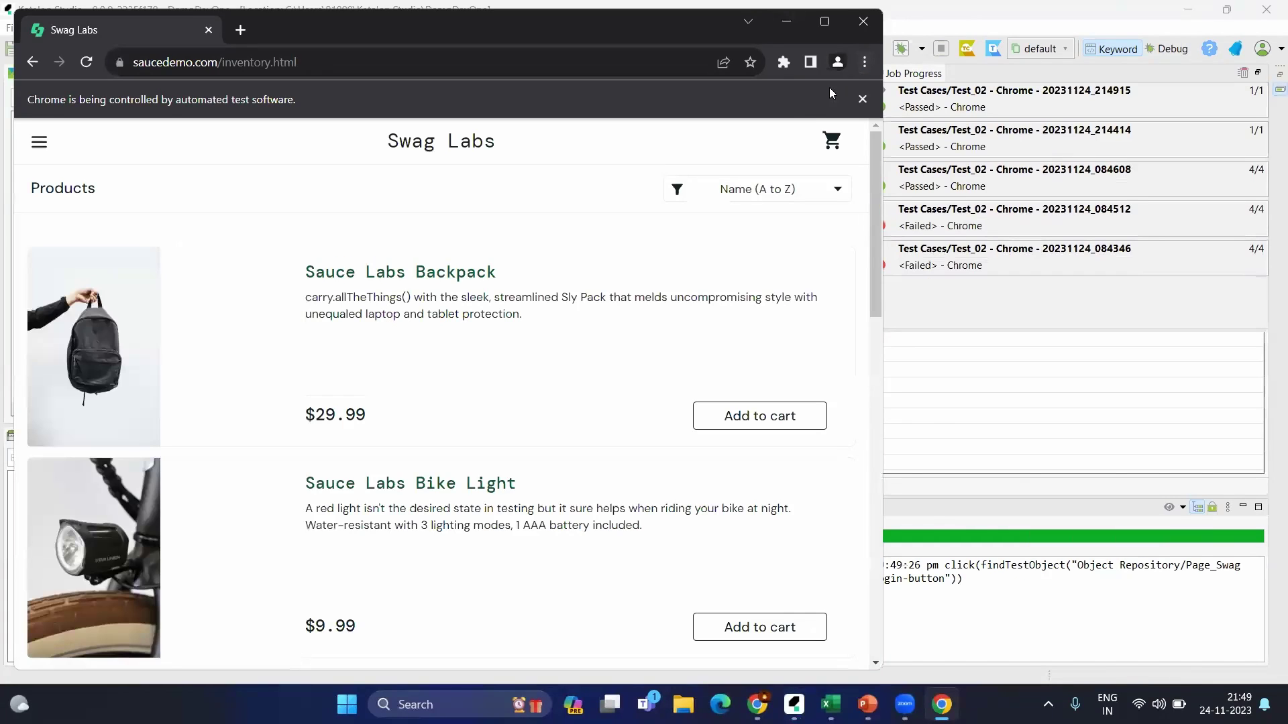
click(863, 21)
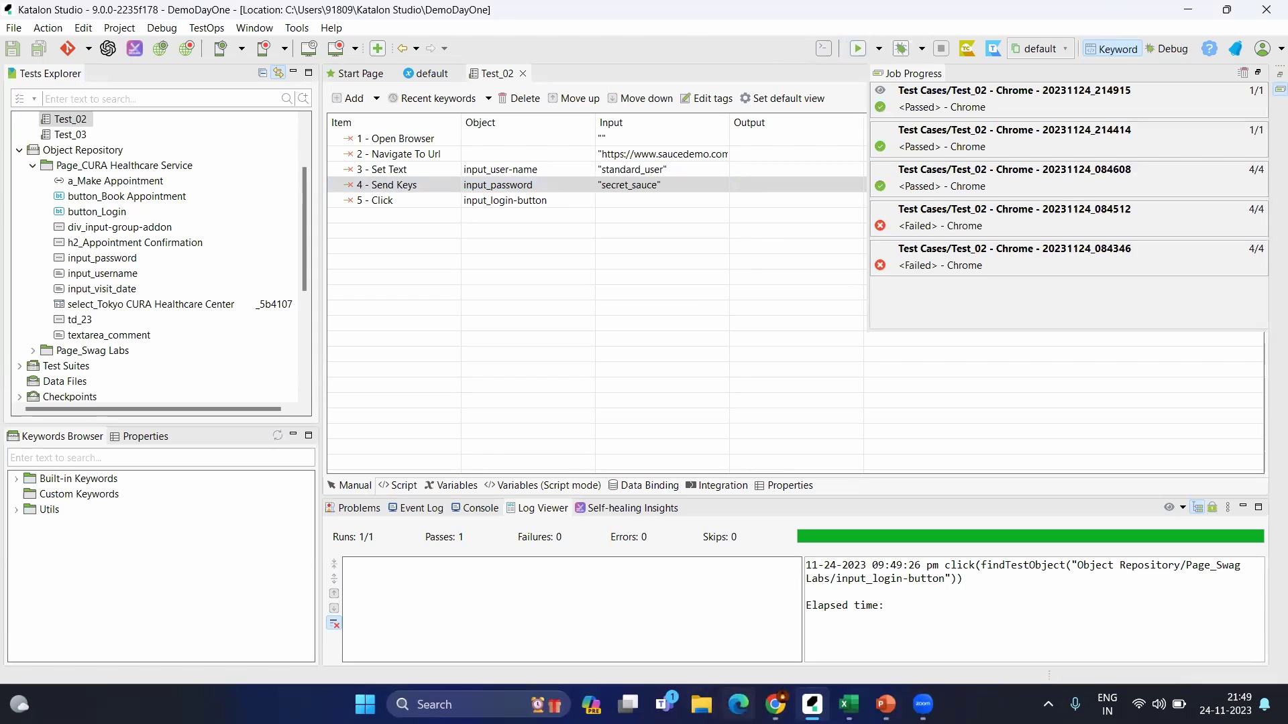
Step: Switch to Excel to review the user and password columns of userdata.csv, close the file and return to Katalon Studio
click(849, 704)
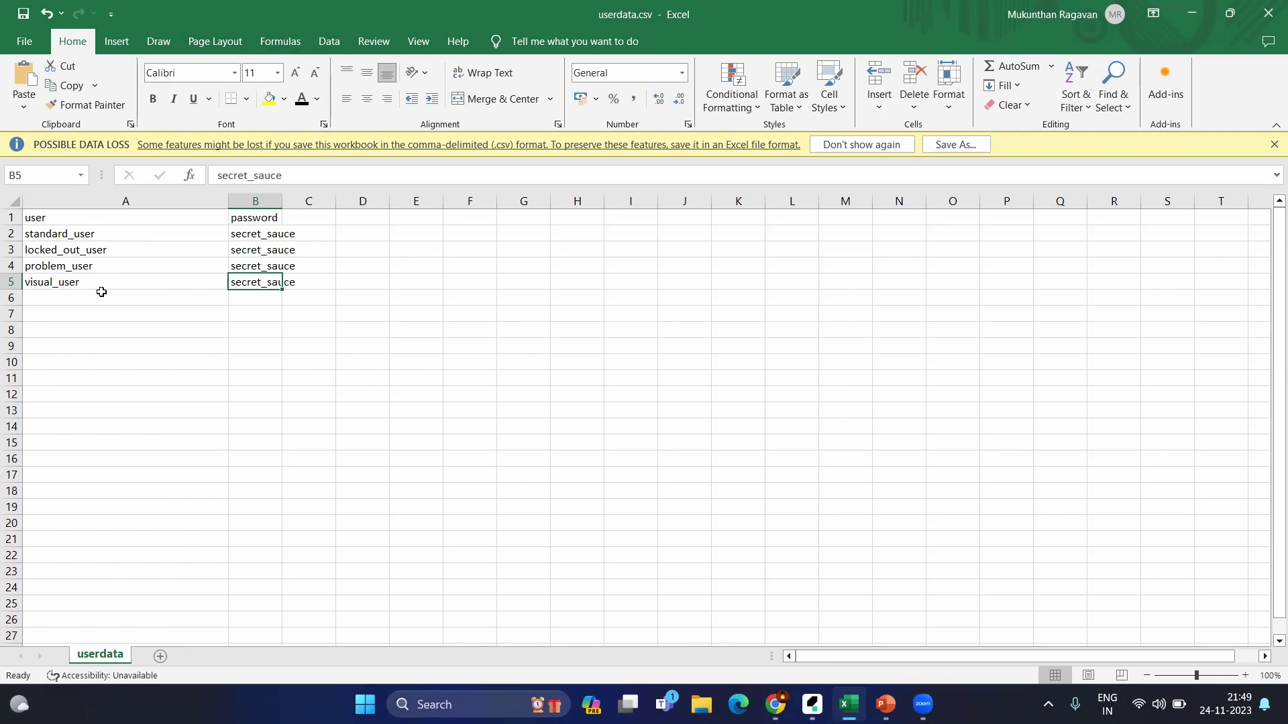
click(165, 223)
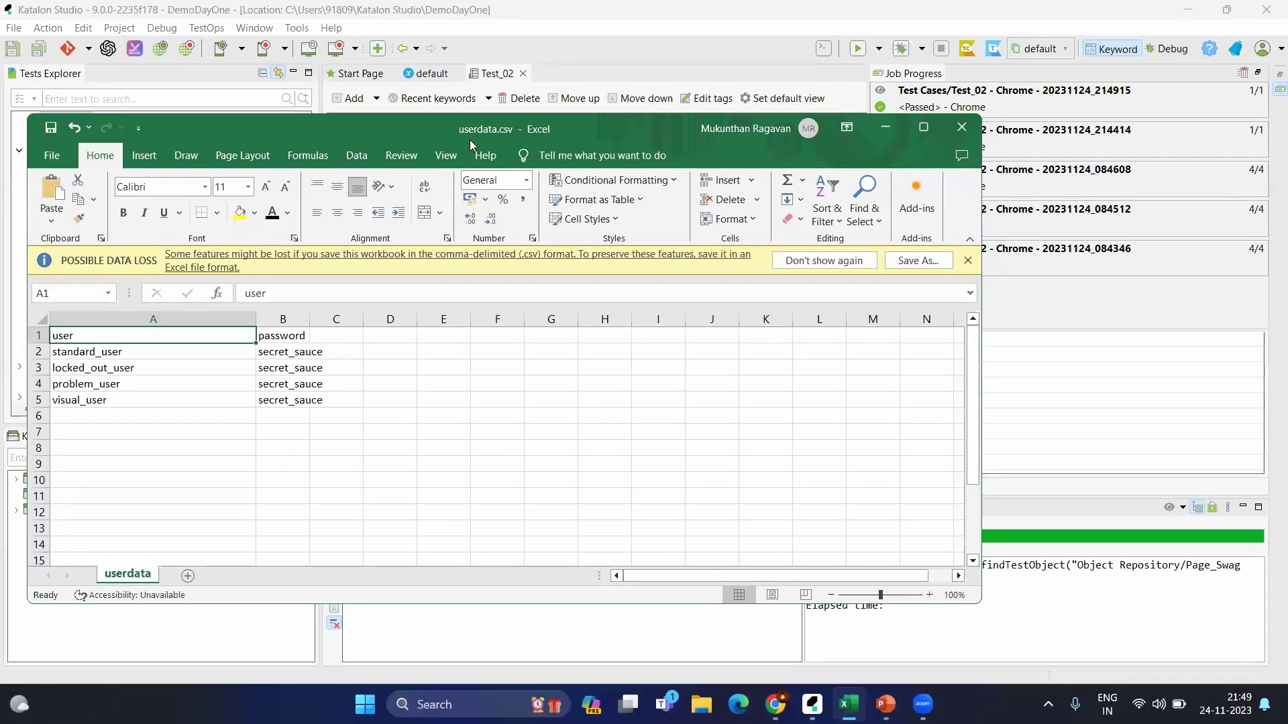
click(959, 127)
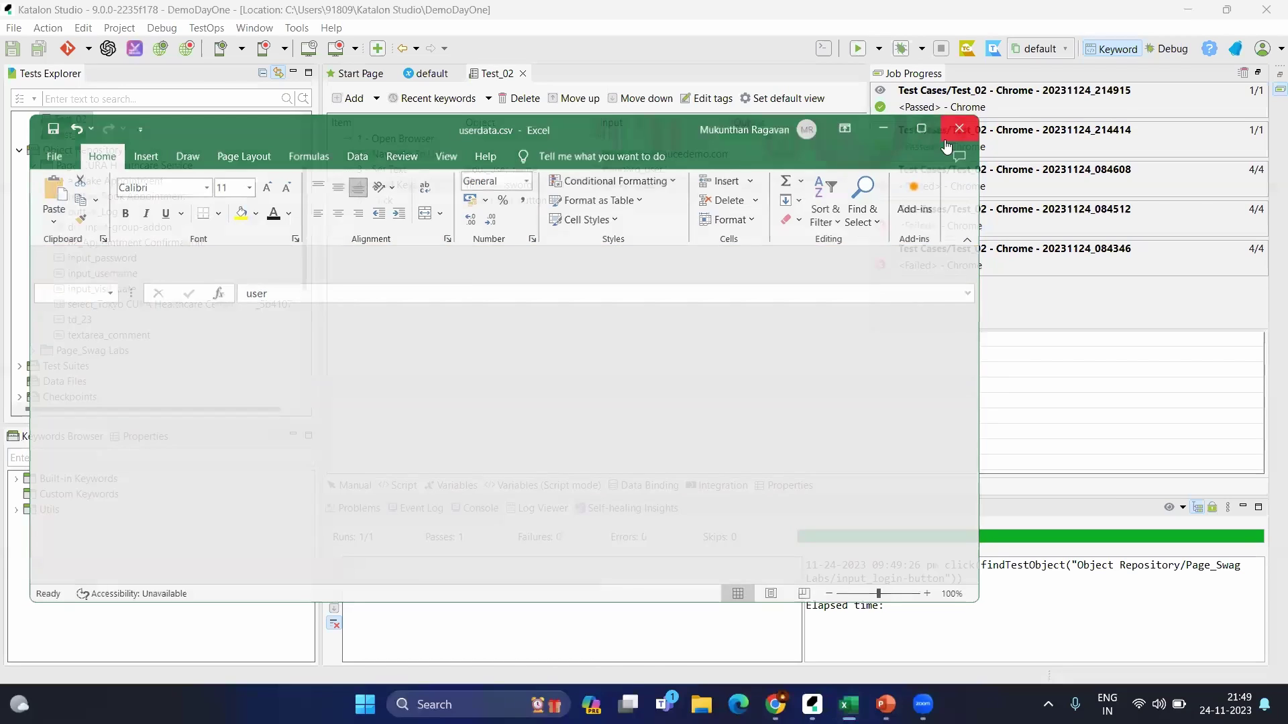
click(678, 75)
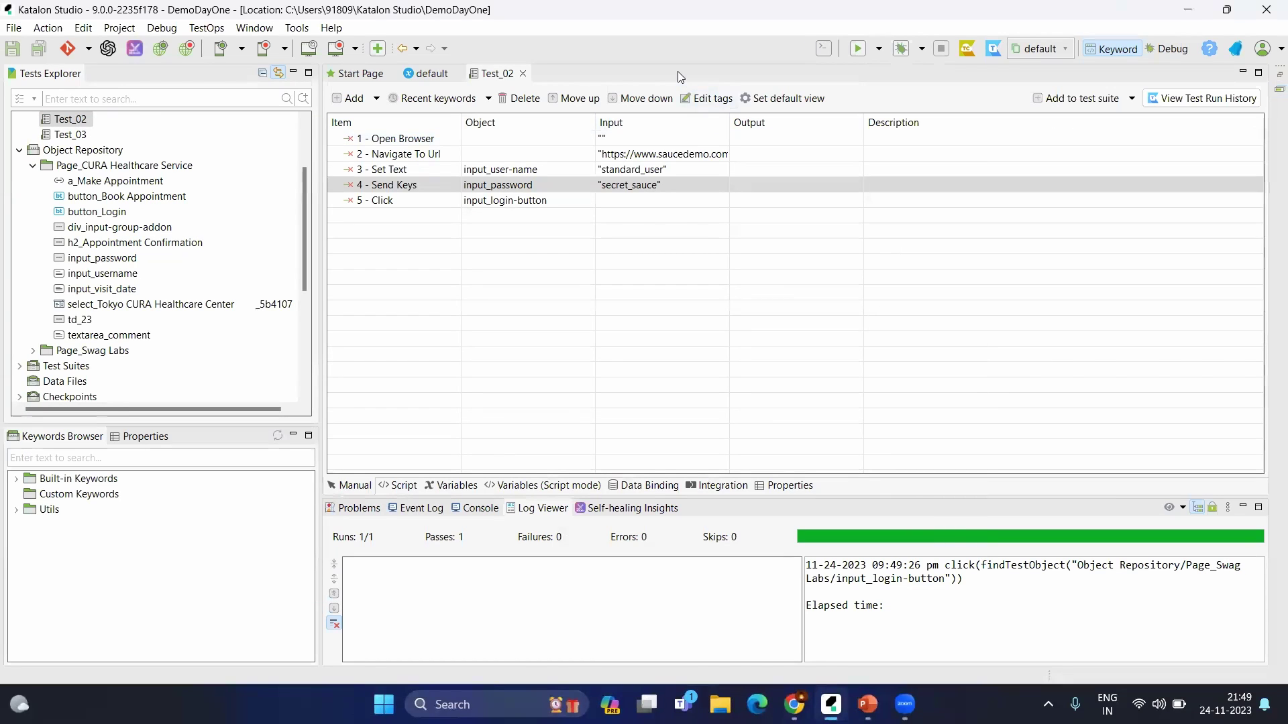
Step: Create a new test data item with the data type CSV File, keeping the name New Test Data
scroll(148, 157, up, 2)
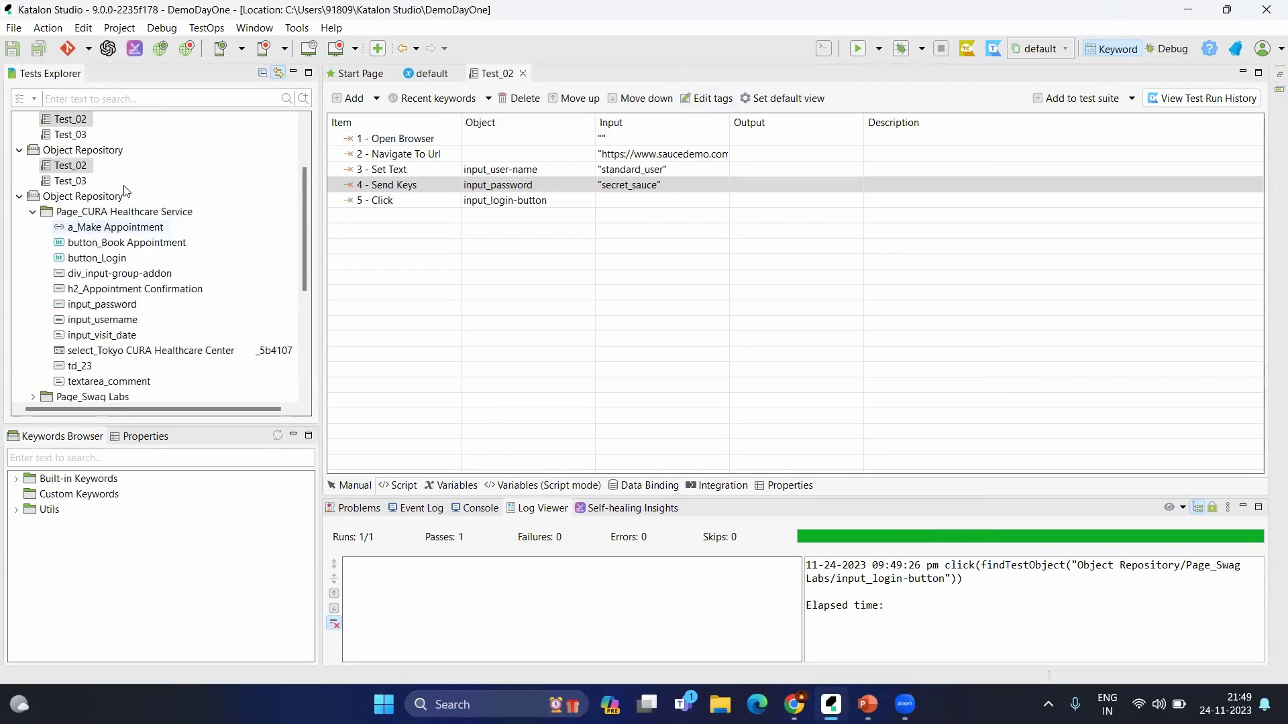
click(15, 29)
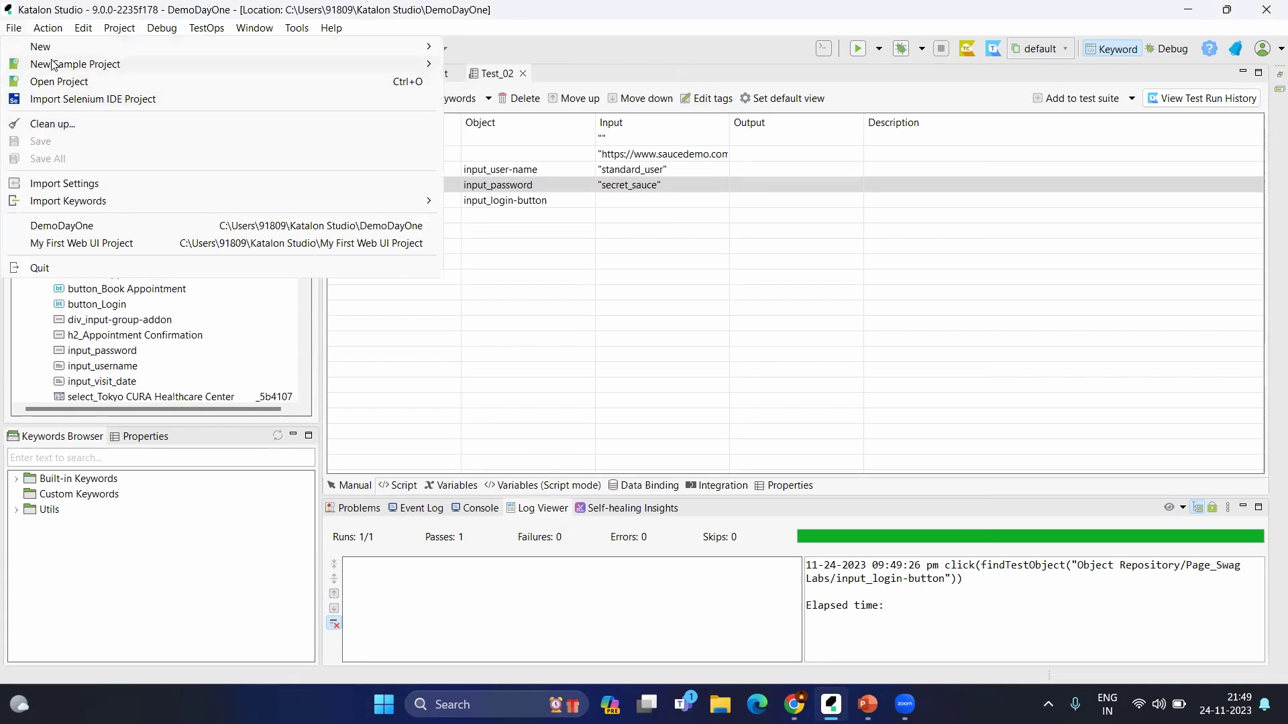
mouse_move(51, 54)
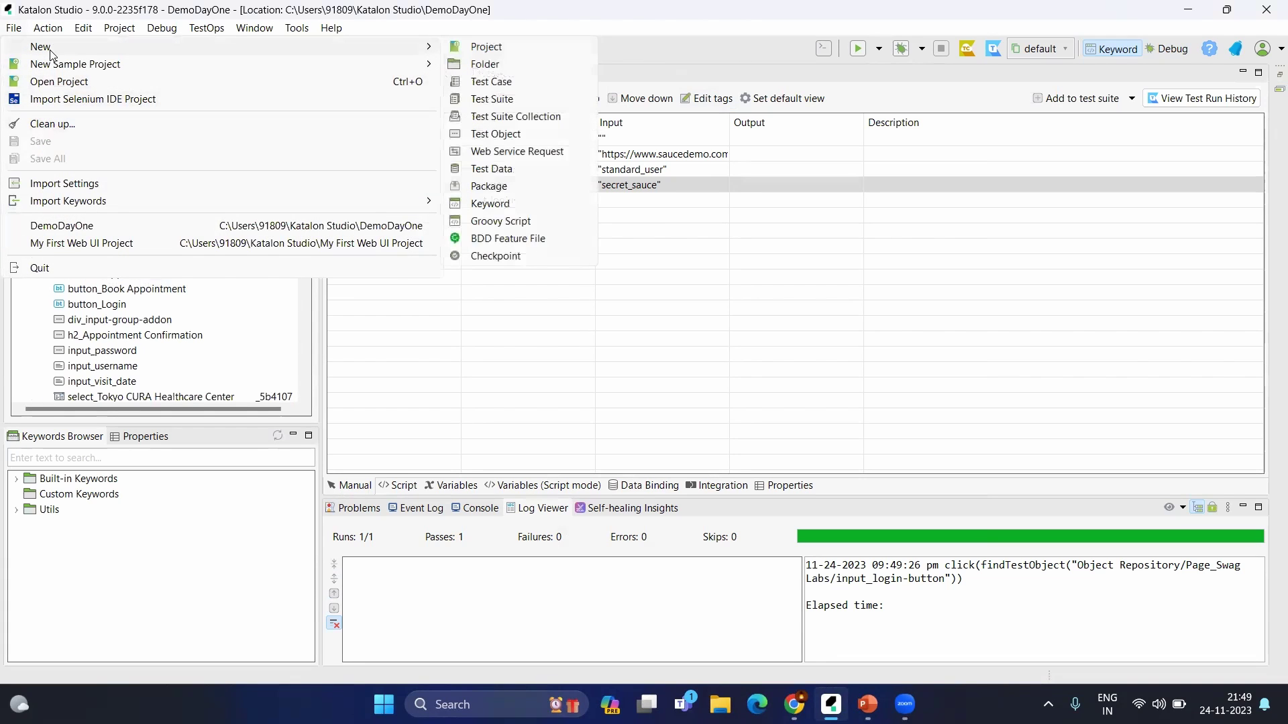
click(482, 171)
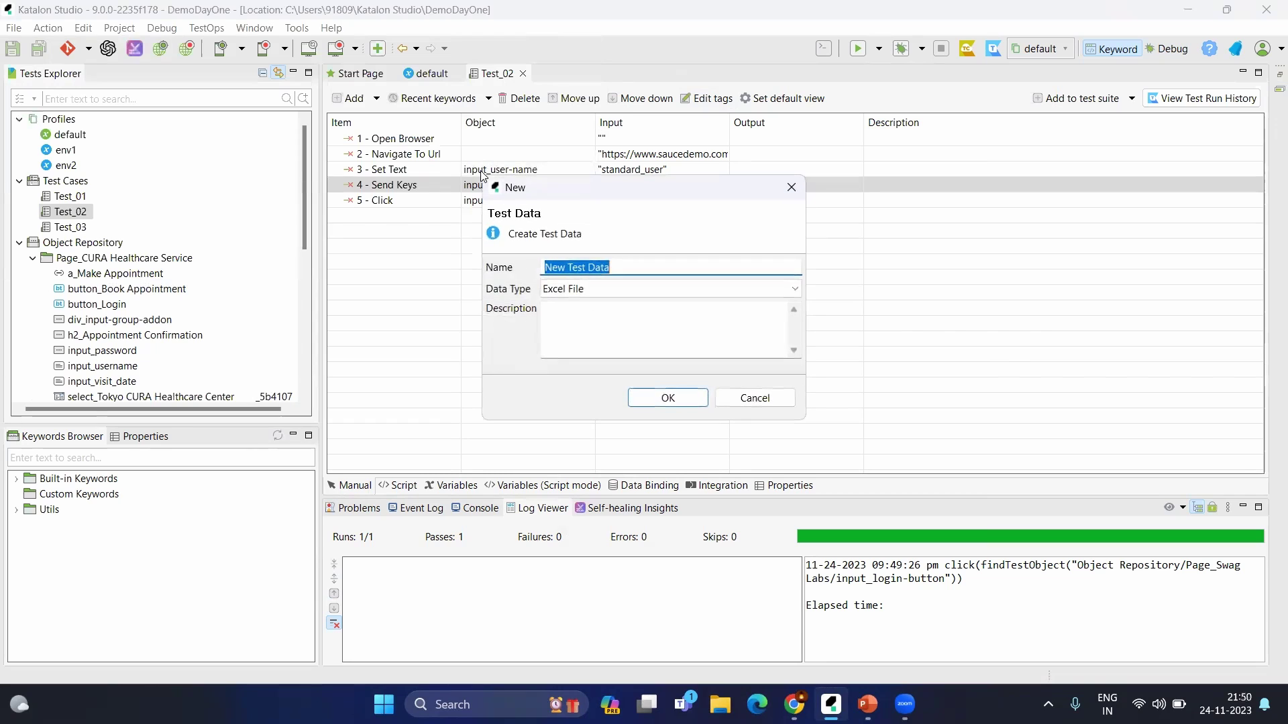
click(580, 288)
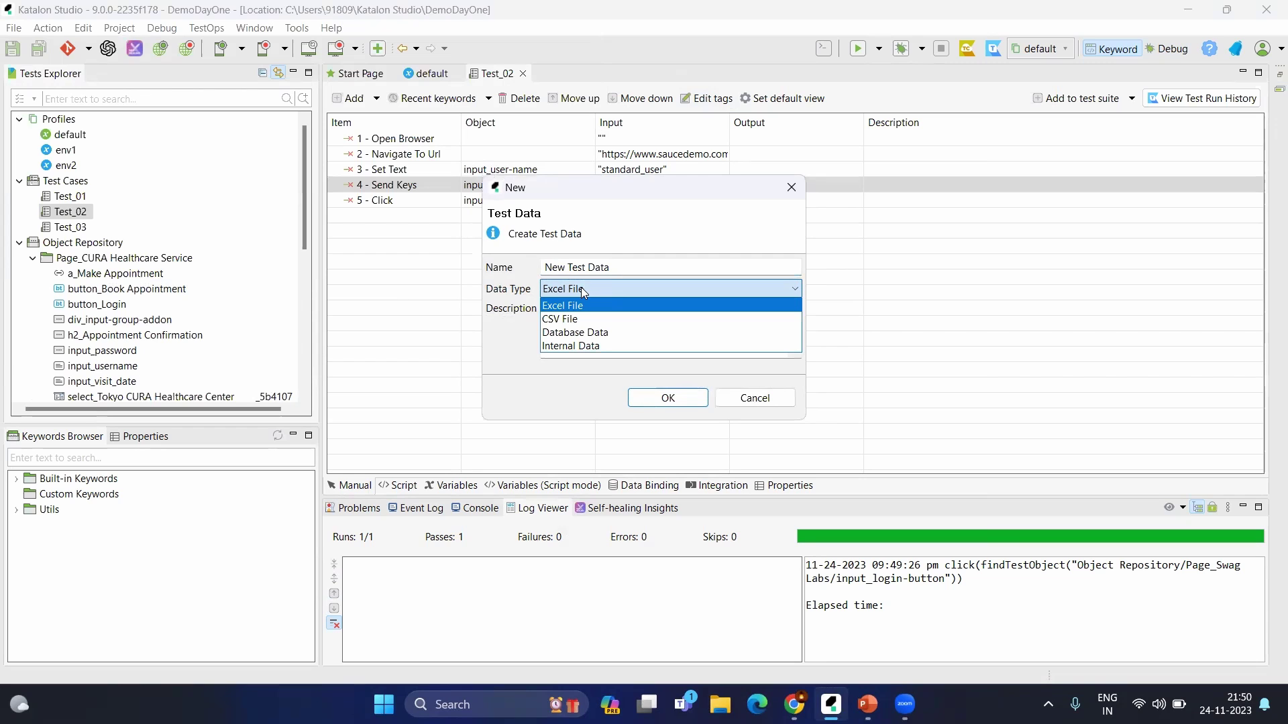
click(575, 319)
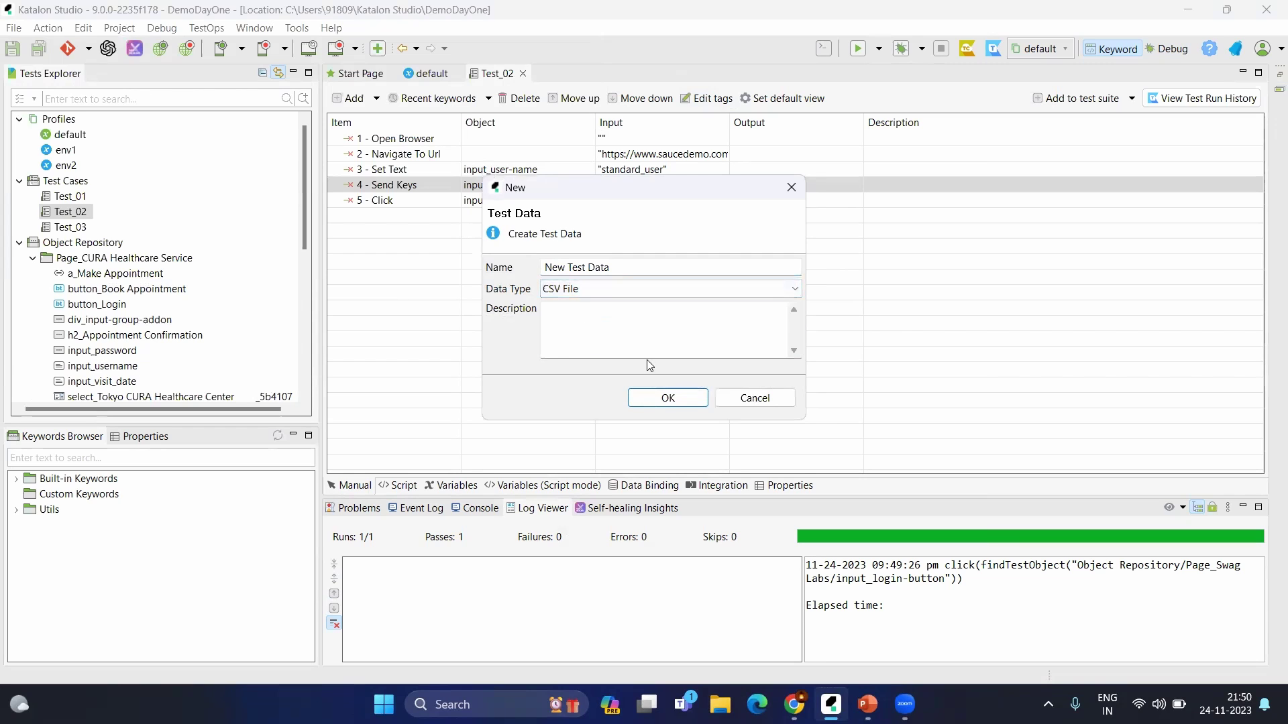
click(667, 398)
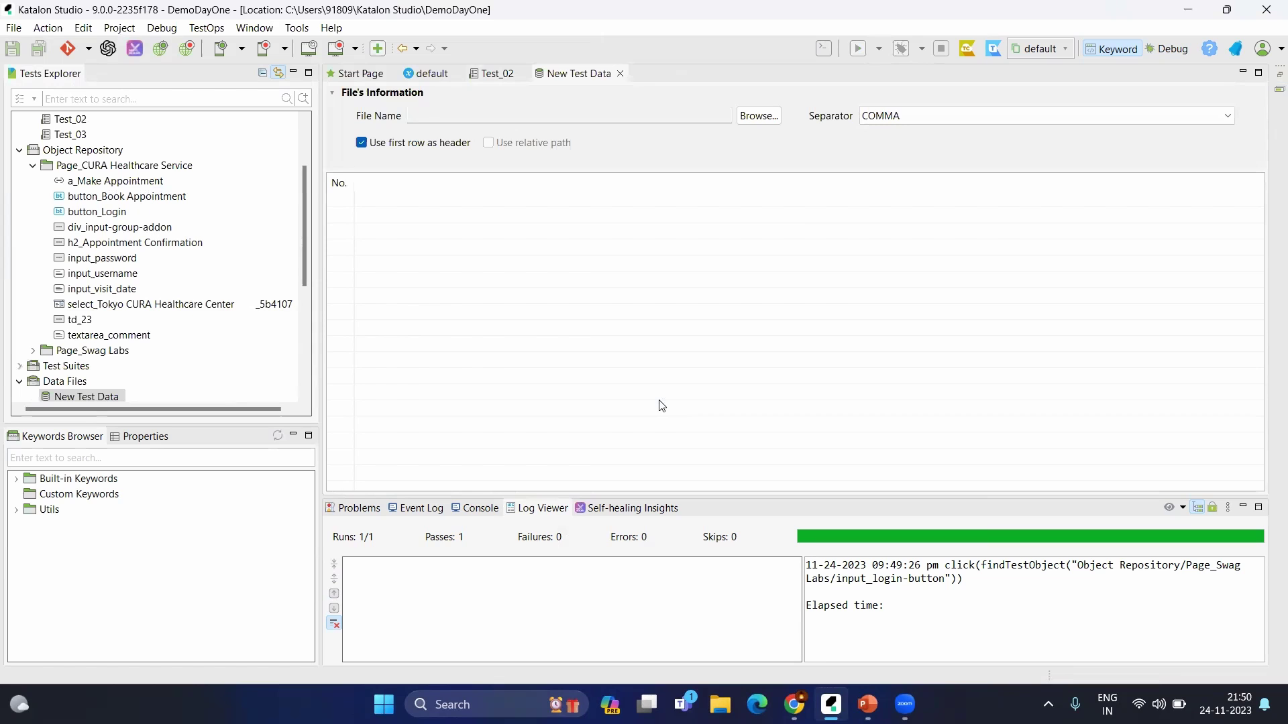
Step: Load userdata.csv from the Documents folder into New Test Data, keeping its first row as header, and save it
click(763, 118)
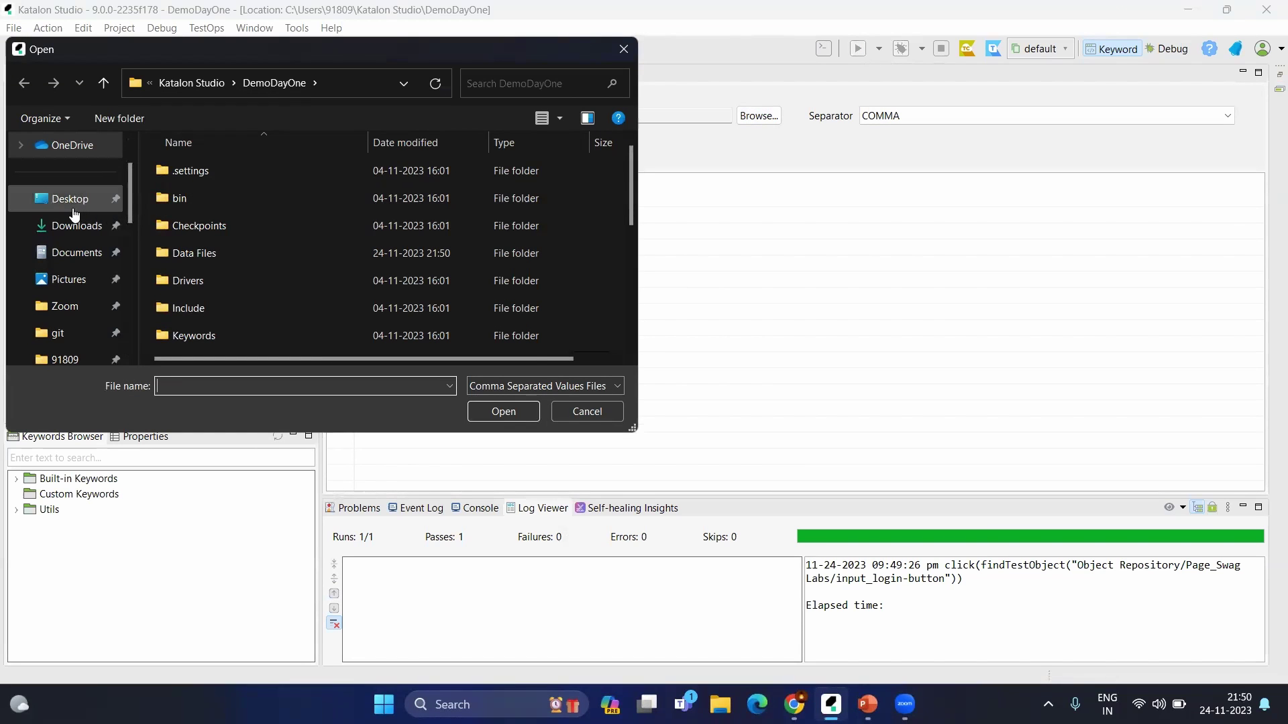
click(71, 252)
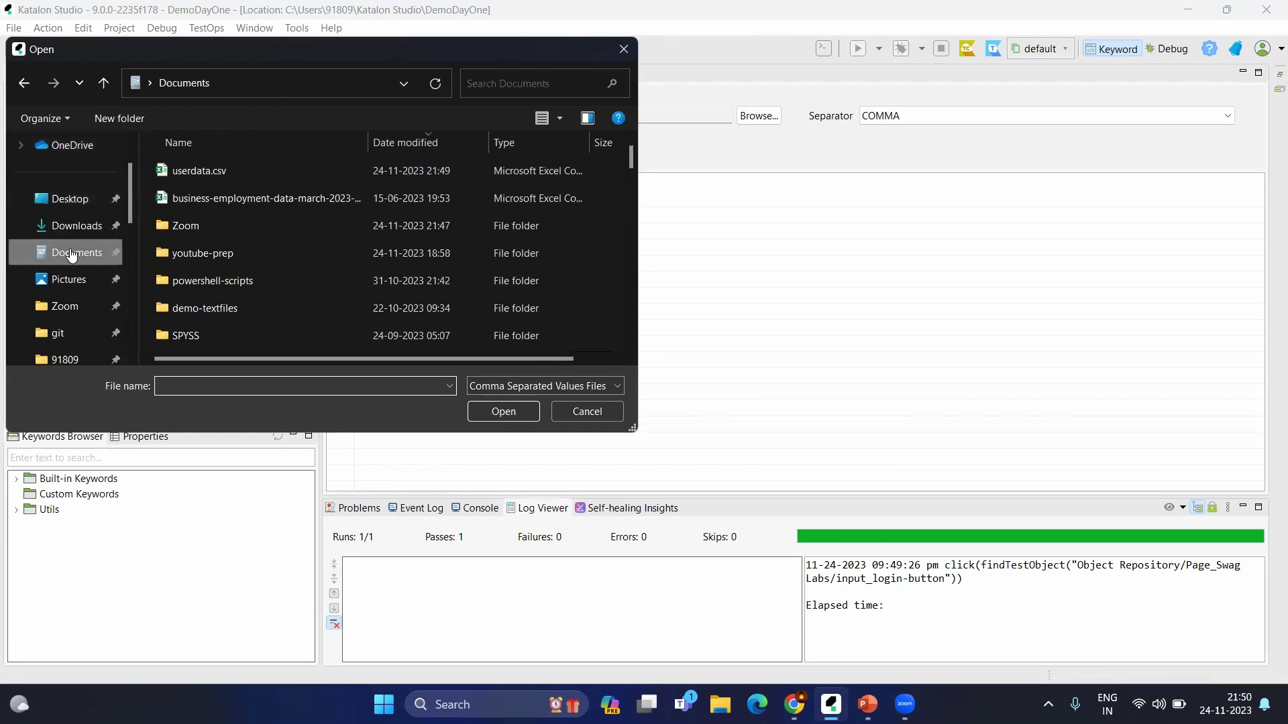
click(222, 171)
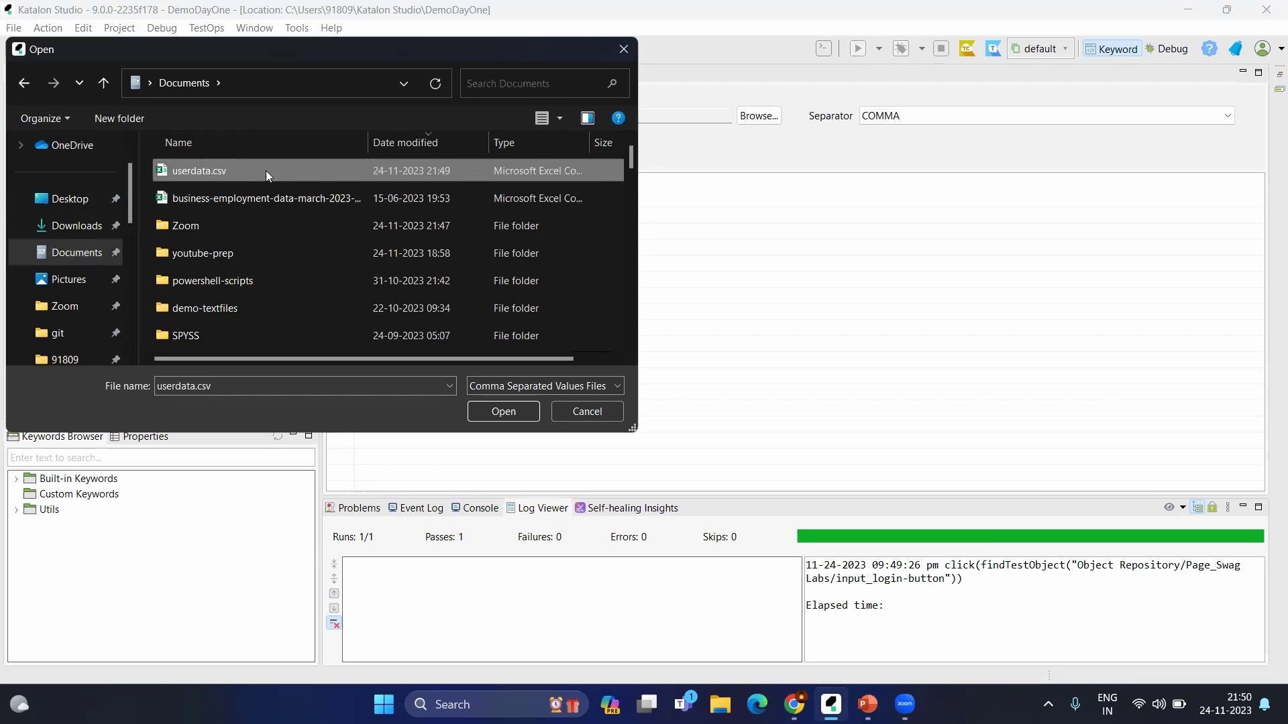
click(503, 412)
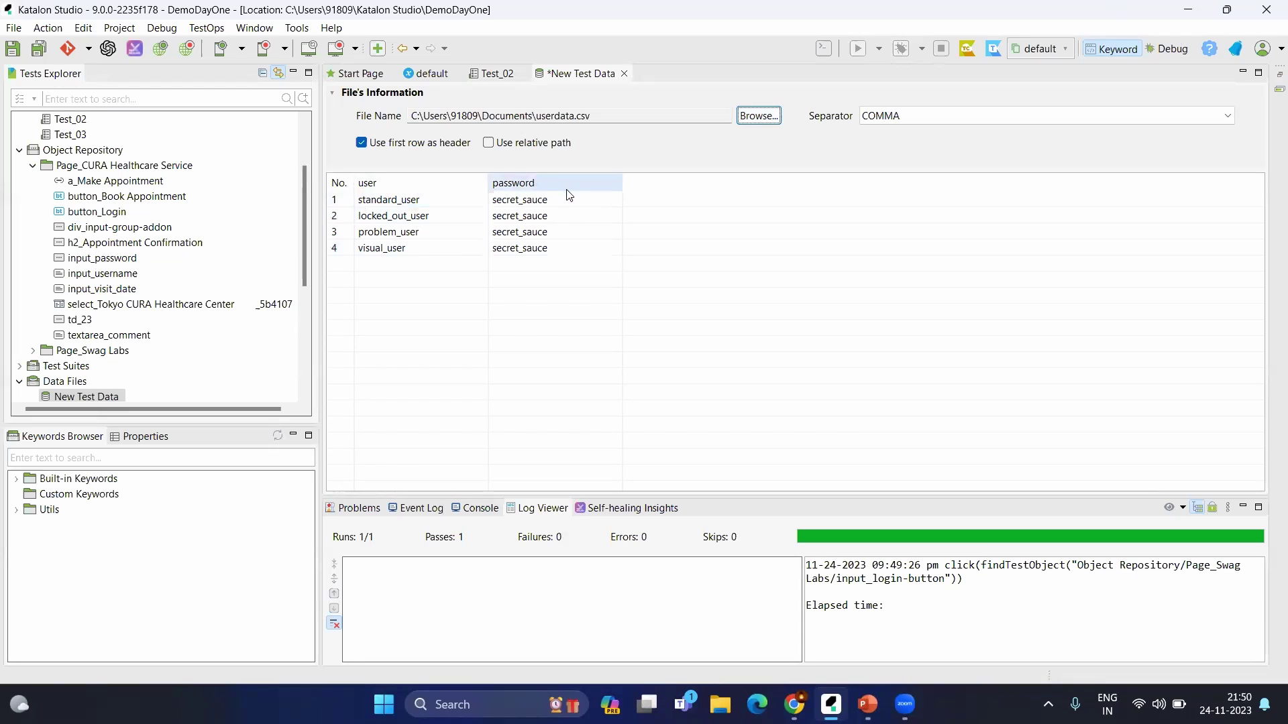
click(363, 144)
click(363, 144)
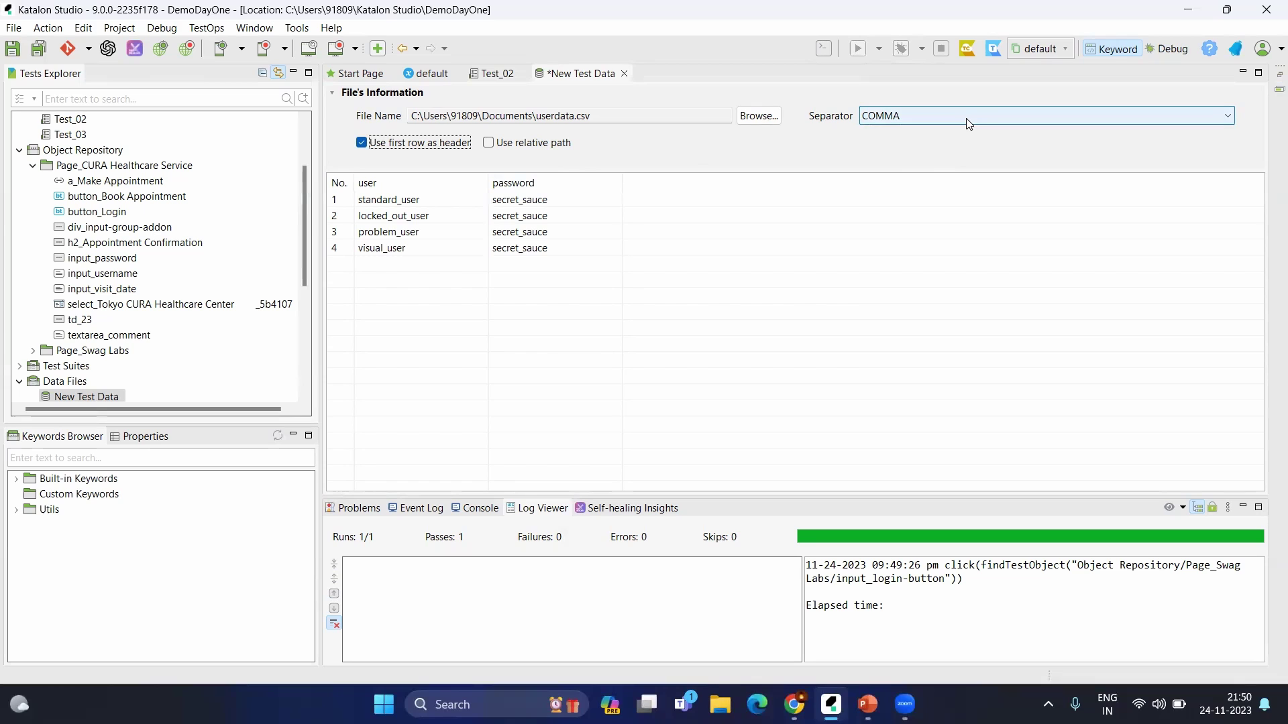
key(ctrl+s)
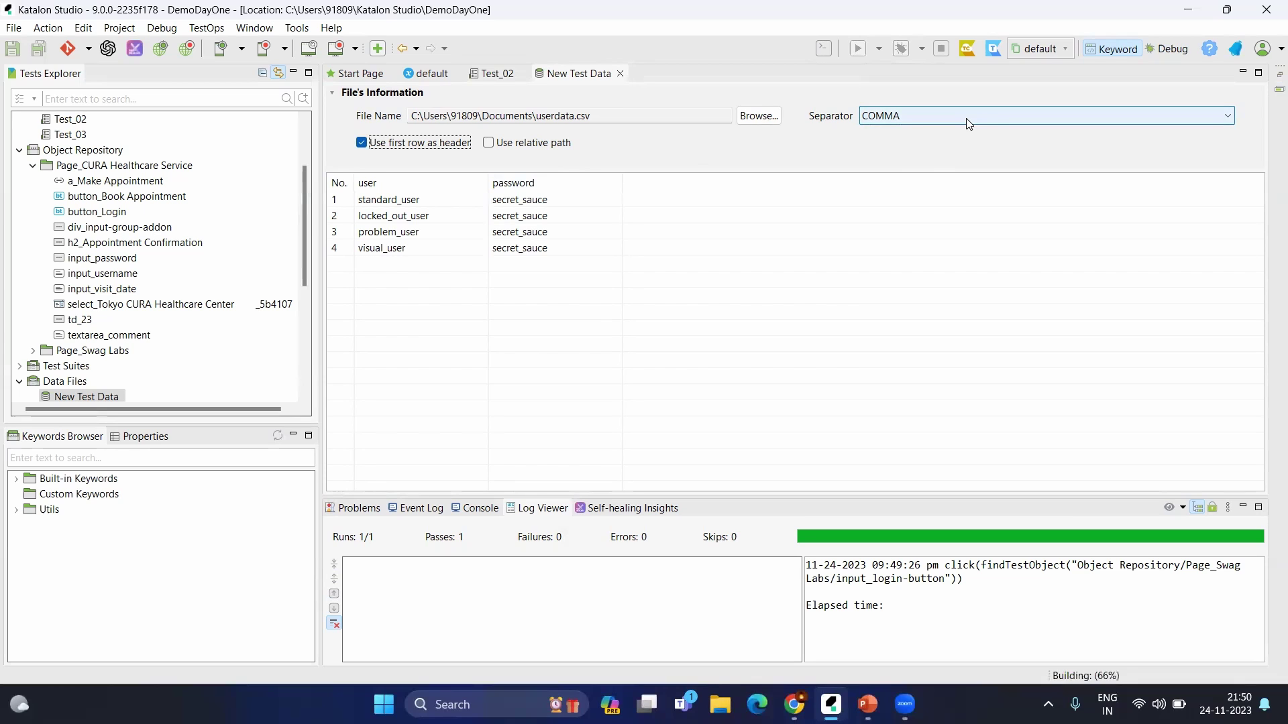
Step: Close New Test Data, reopen it from the project's data files to check its contents, and close it again
click(619, 73)
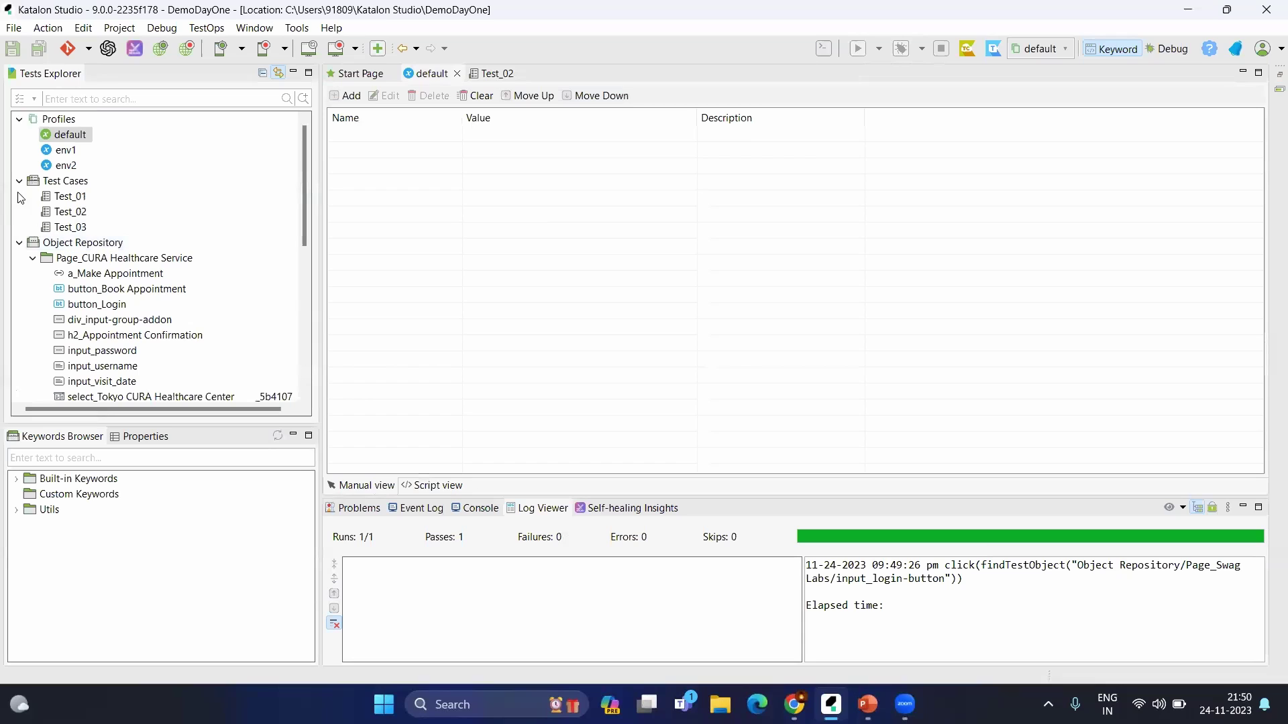
click(19, 180)
click(18, 196)
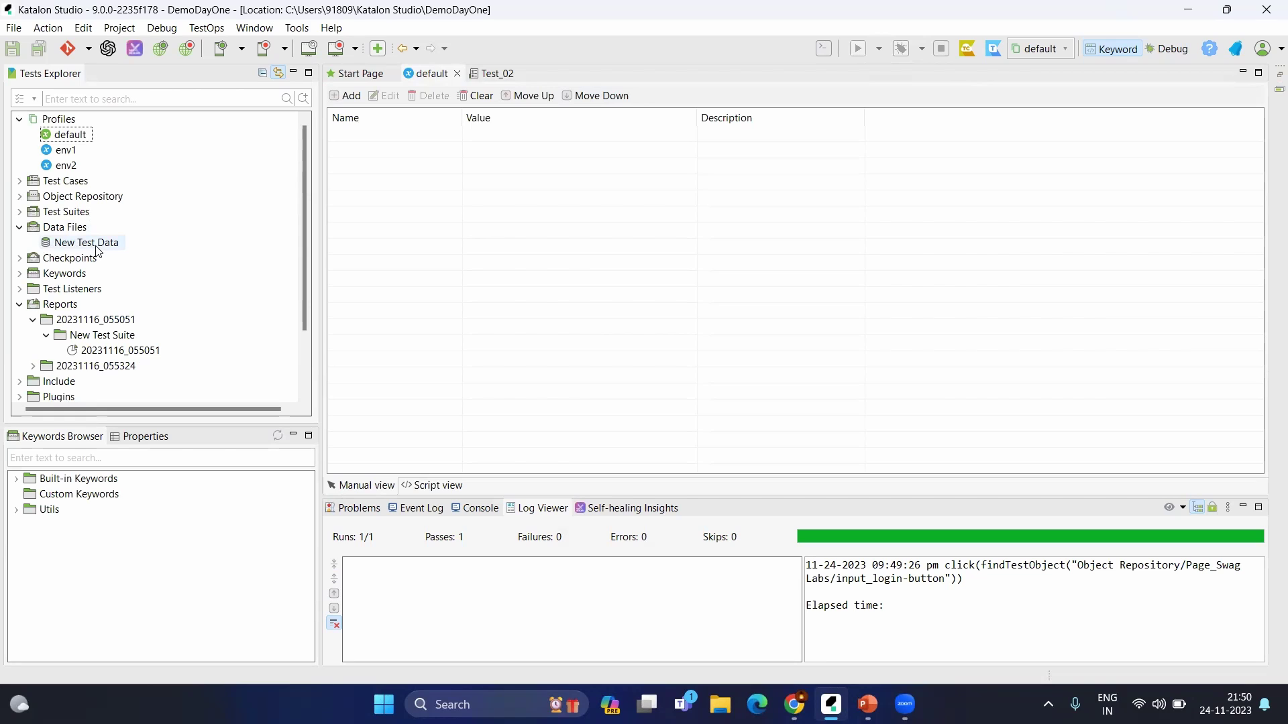
double_click(67, 243)
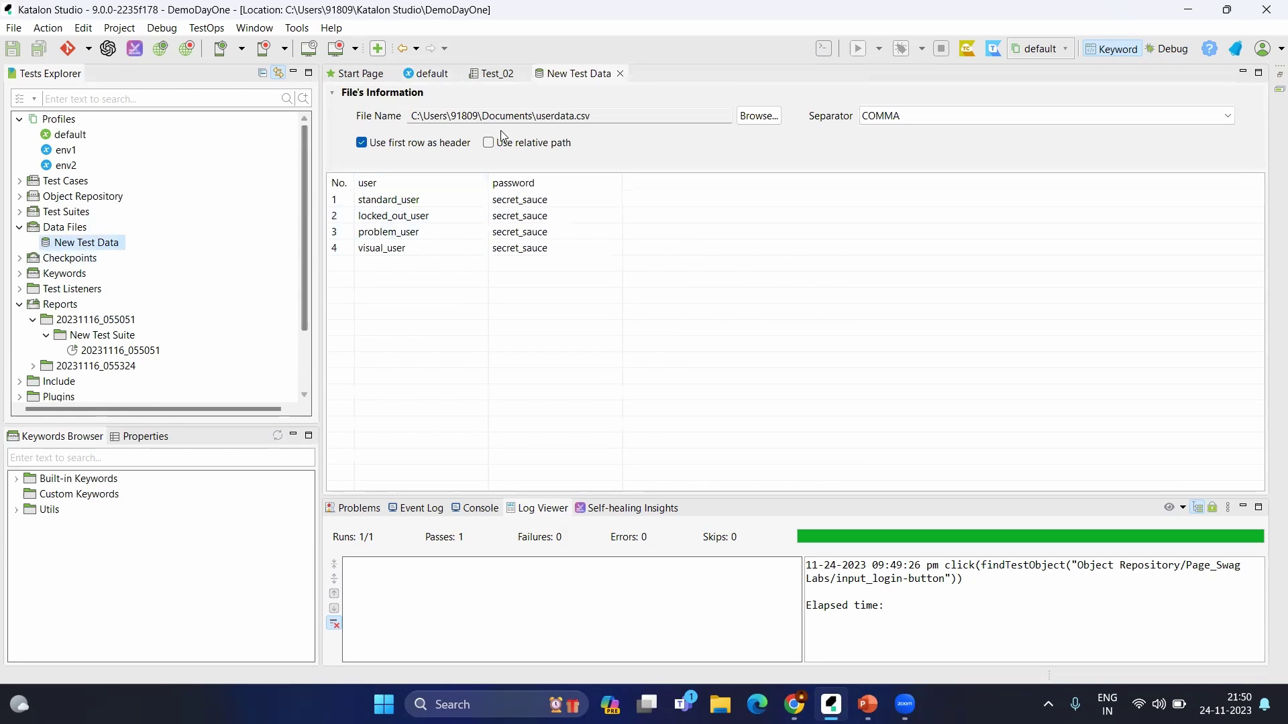
click(620, 74)
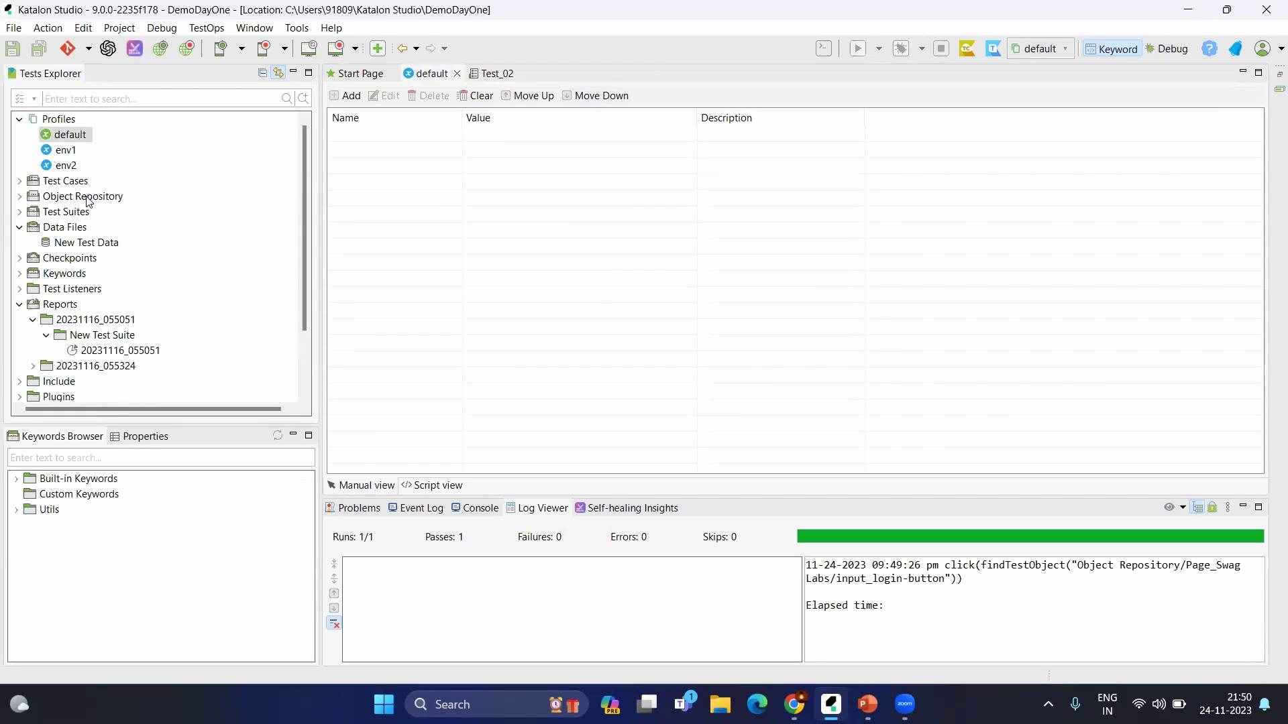
Step: Examine the value types offered for the Set Text step's input in Test_02, leaving the input unmodified
click(19, 181)
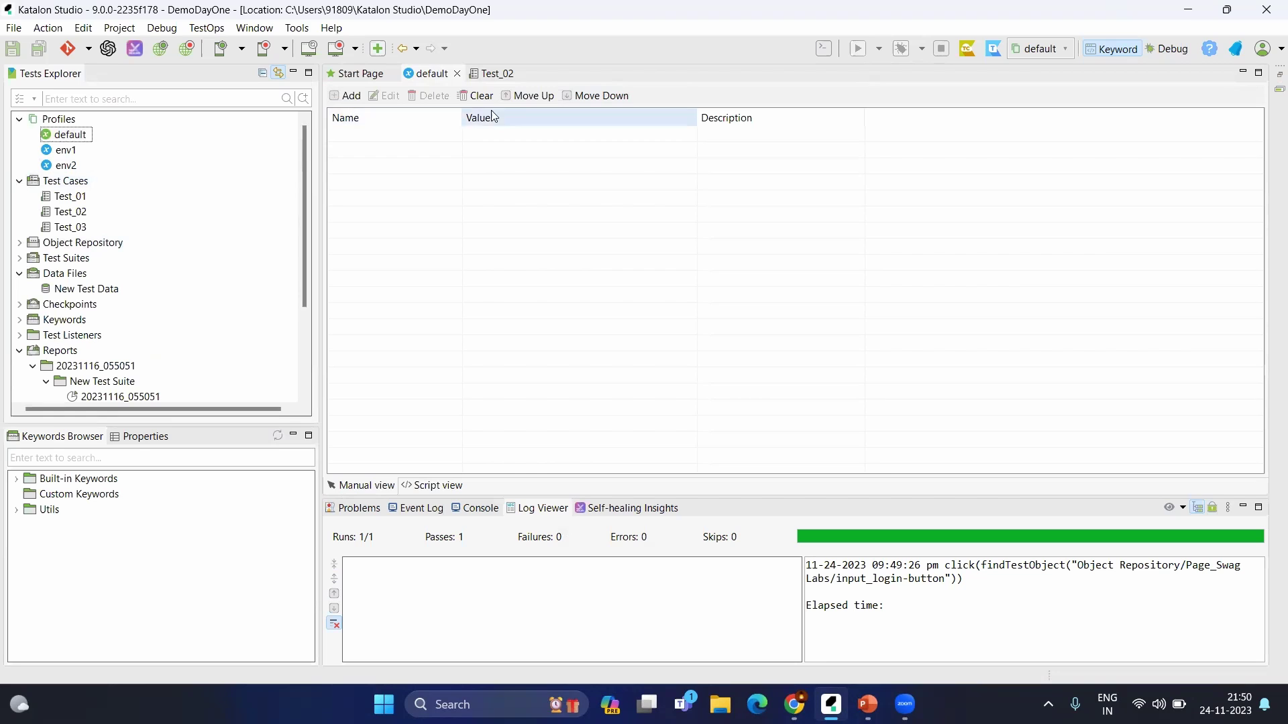
click(493, 74)
click(629, 172)
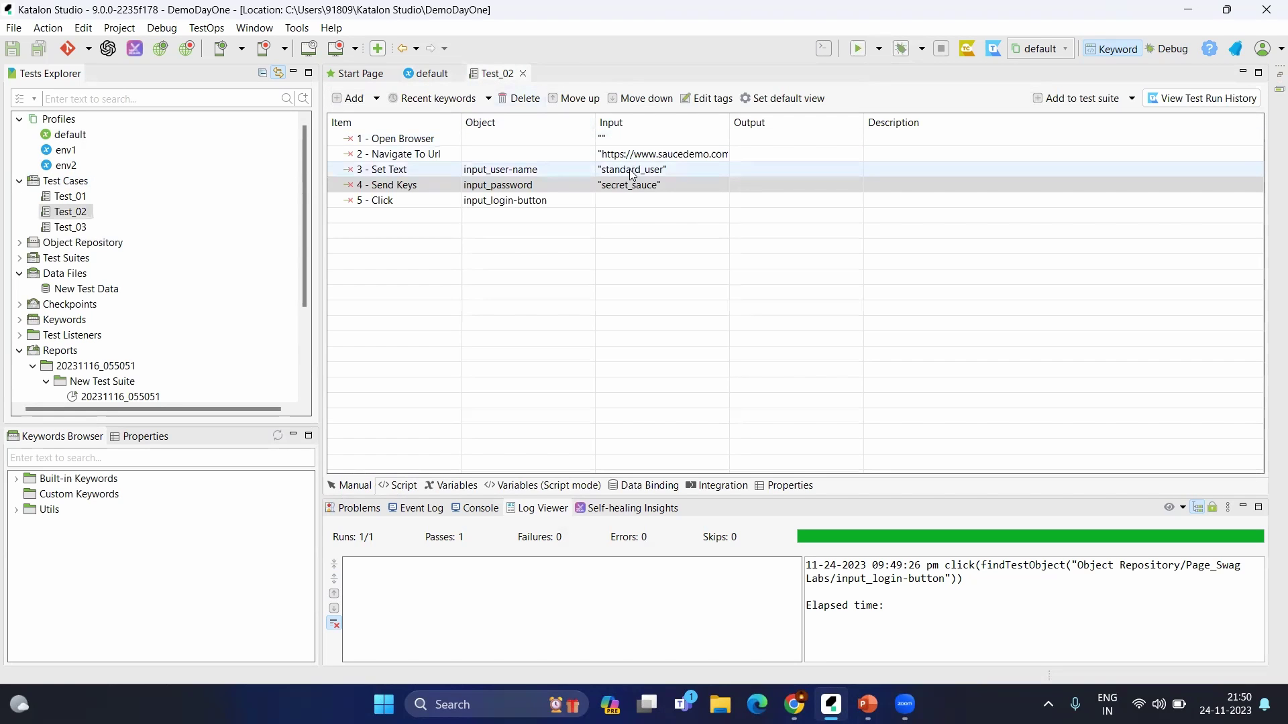
click(631, 173)
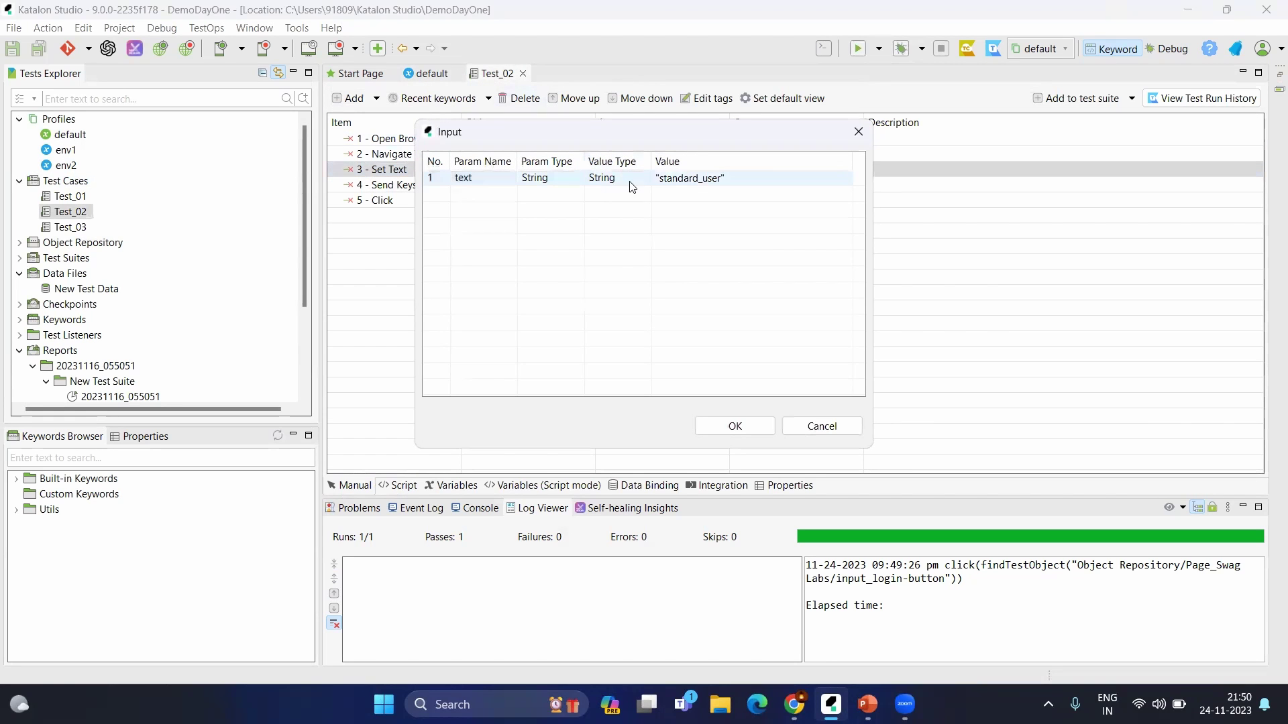
click(633, 184)
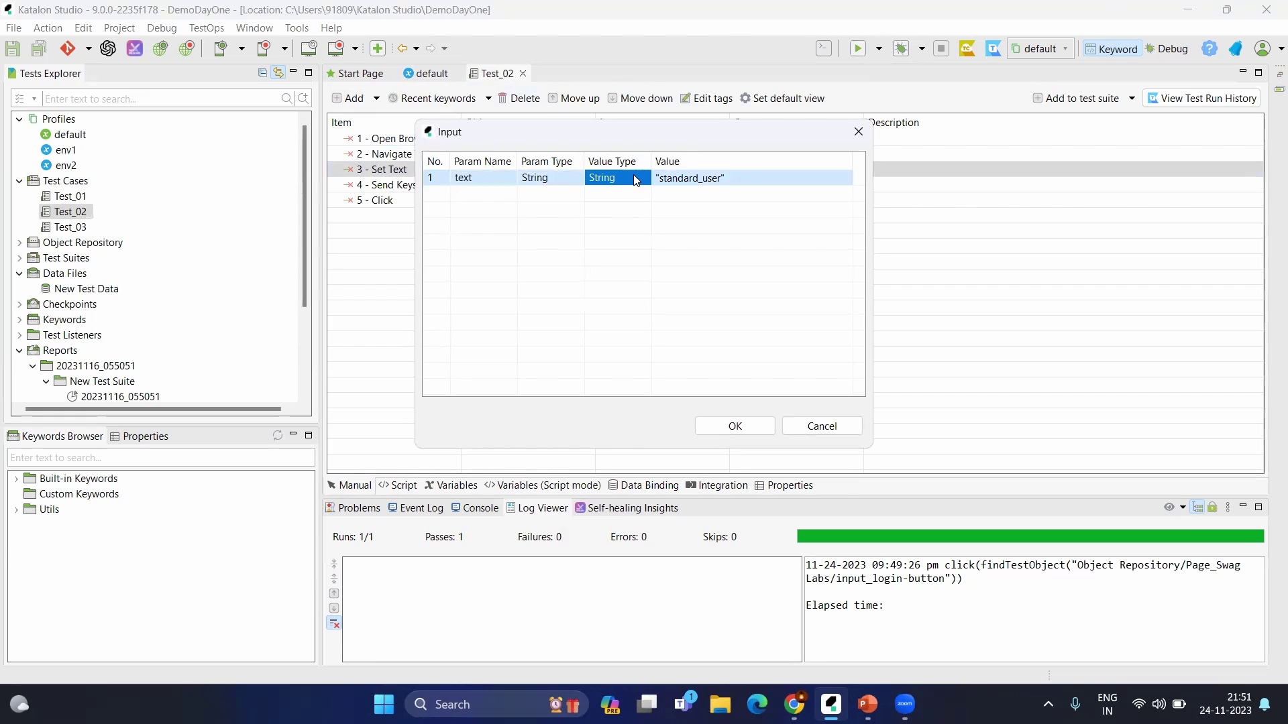
click(634, 179)
click(634, 178)
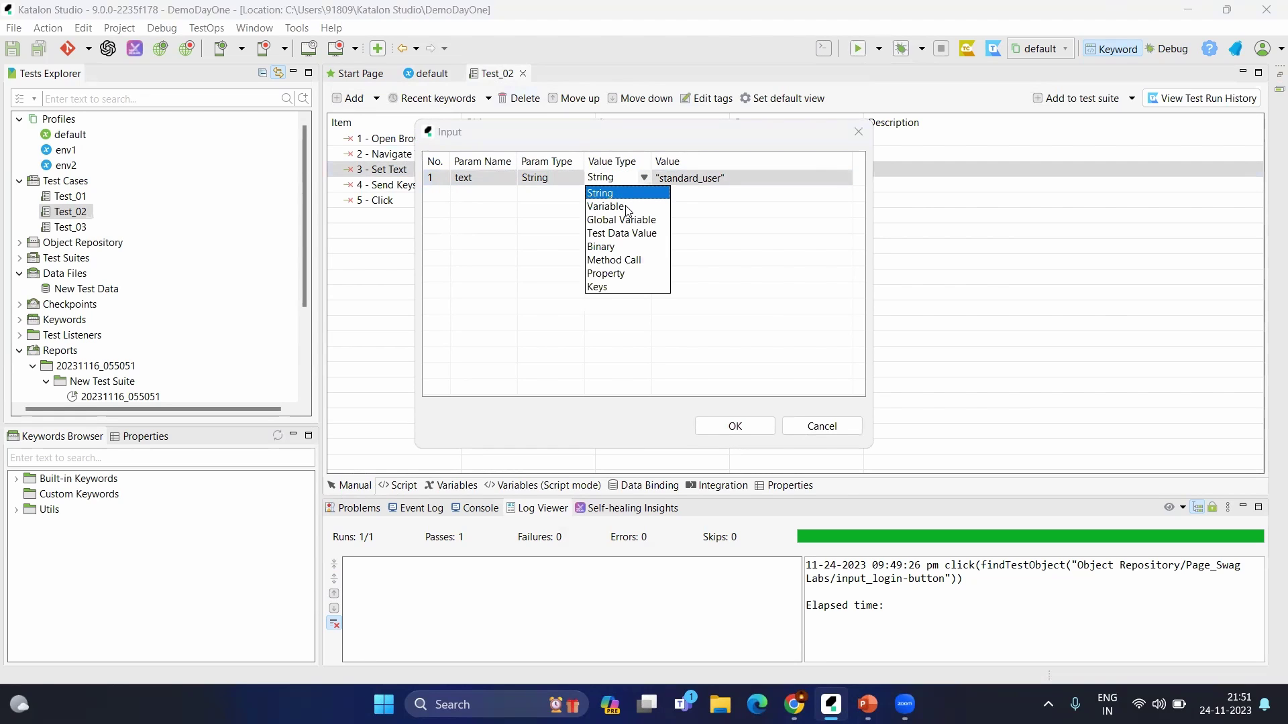
click(808, 432)
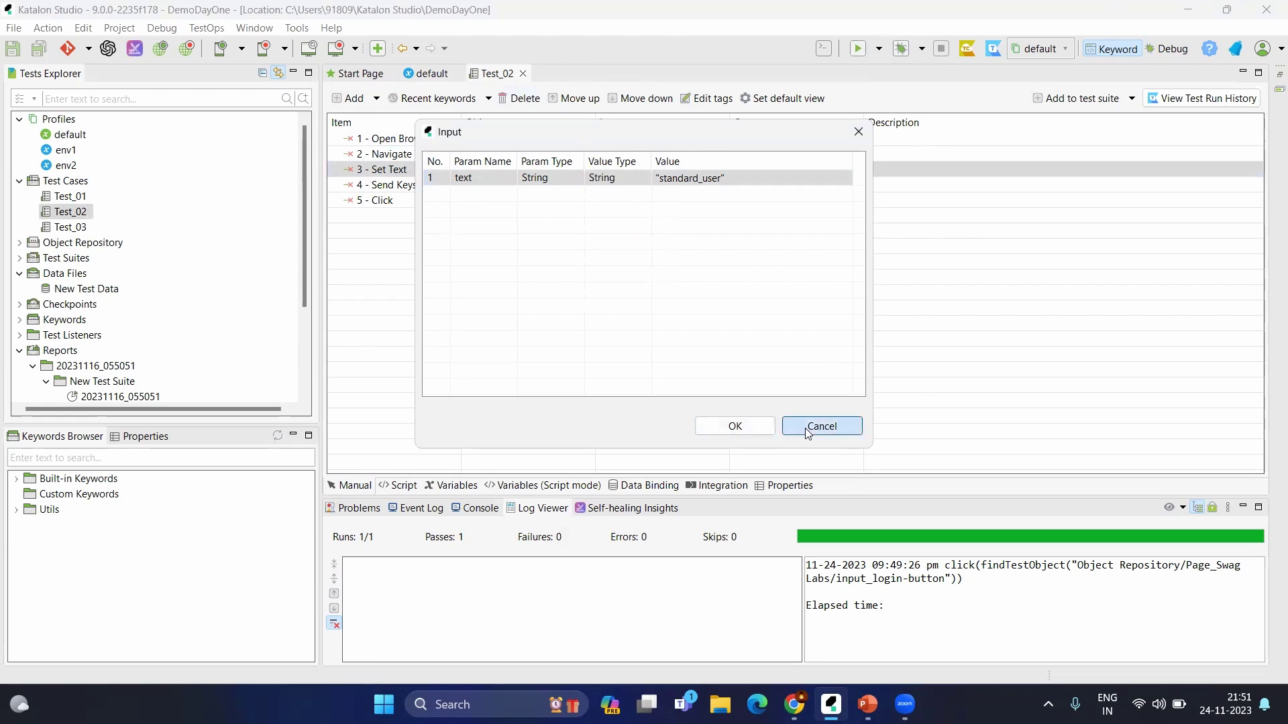
click(807, 432)
Step: Add a trial String variable to Test_02's variables, delete it and return to the test steps
click(452, 486)
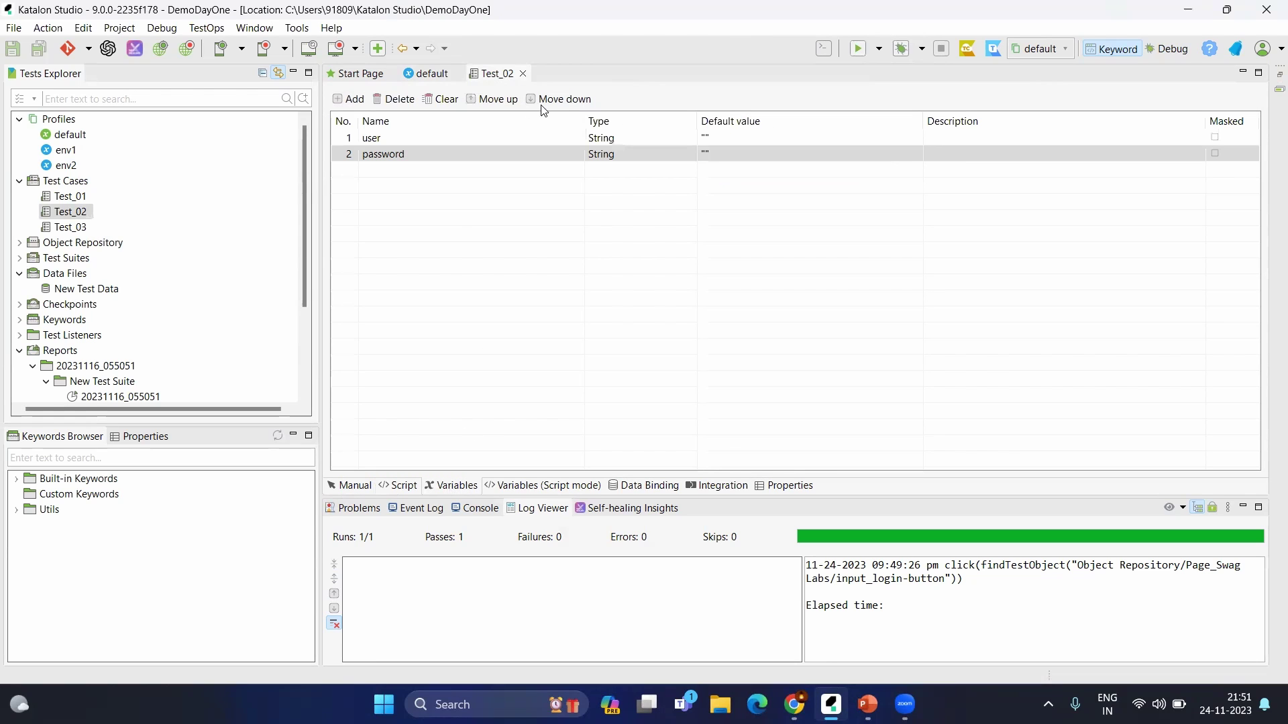
click(432, 140)
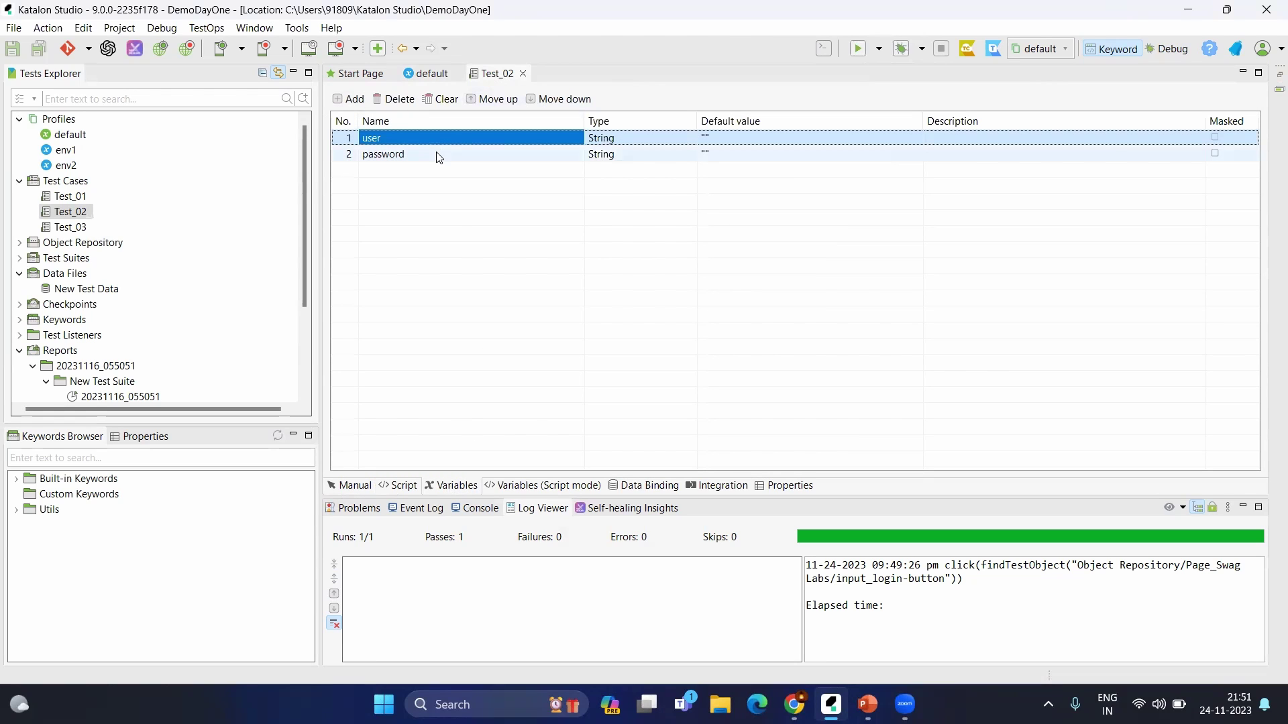
click(350, 100)
click(400, 168)
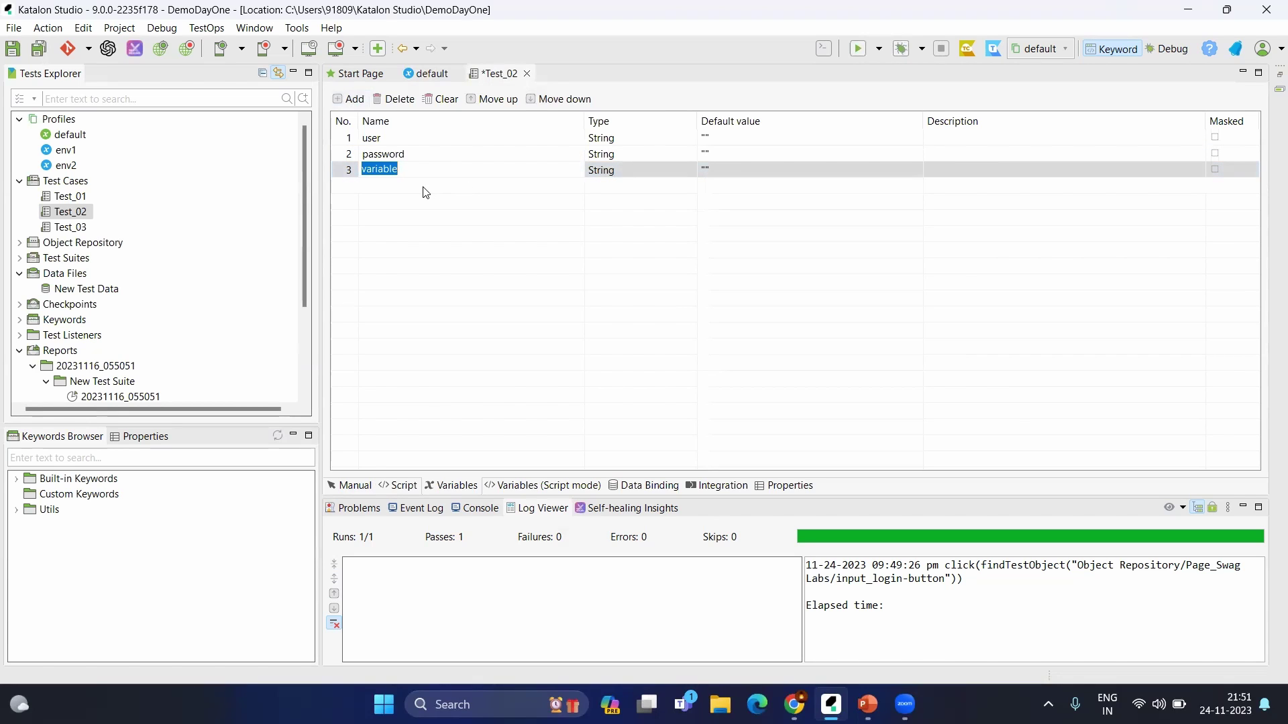
click(517, 167)
click(588, 215)
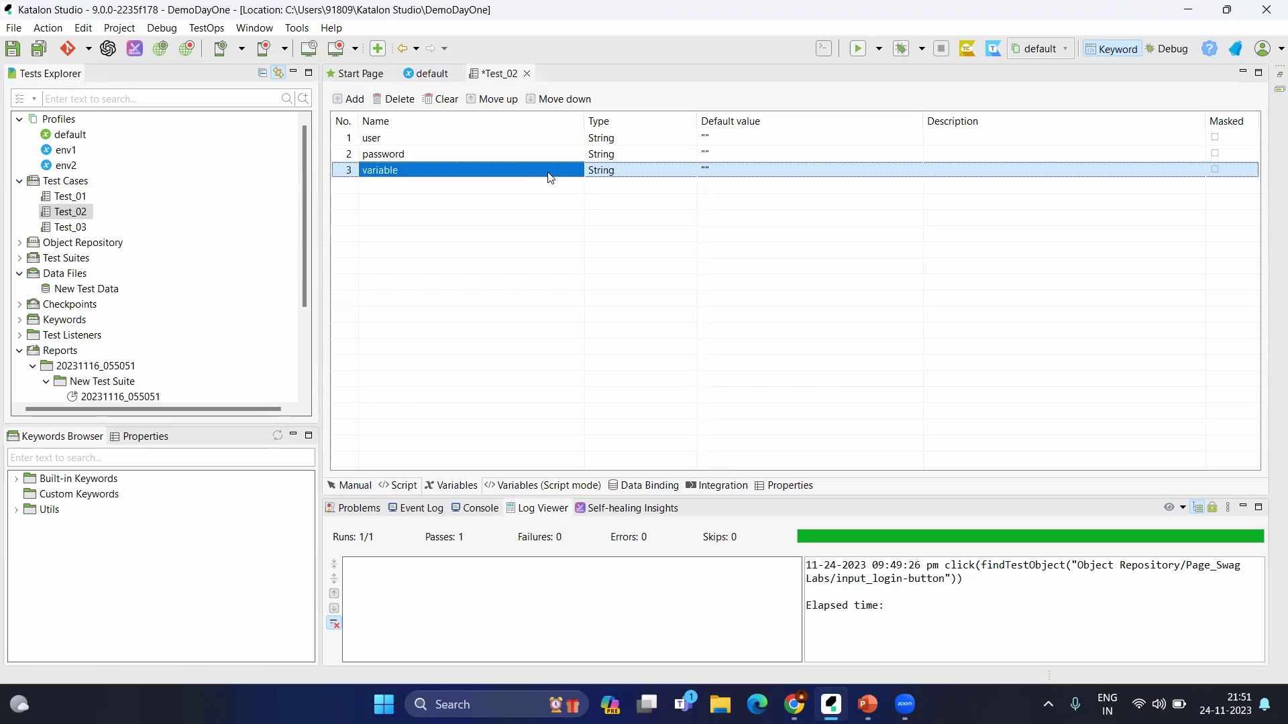
click(400, 101)
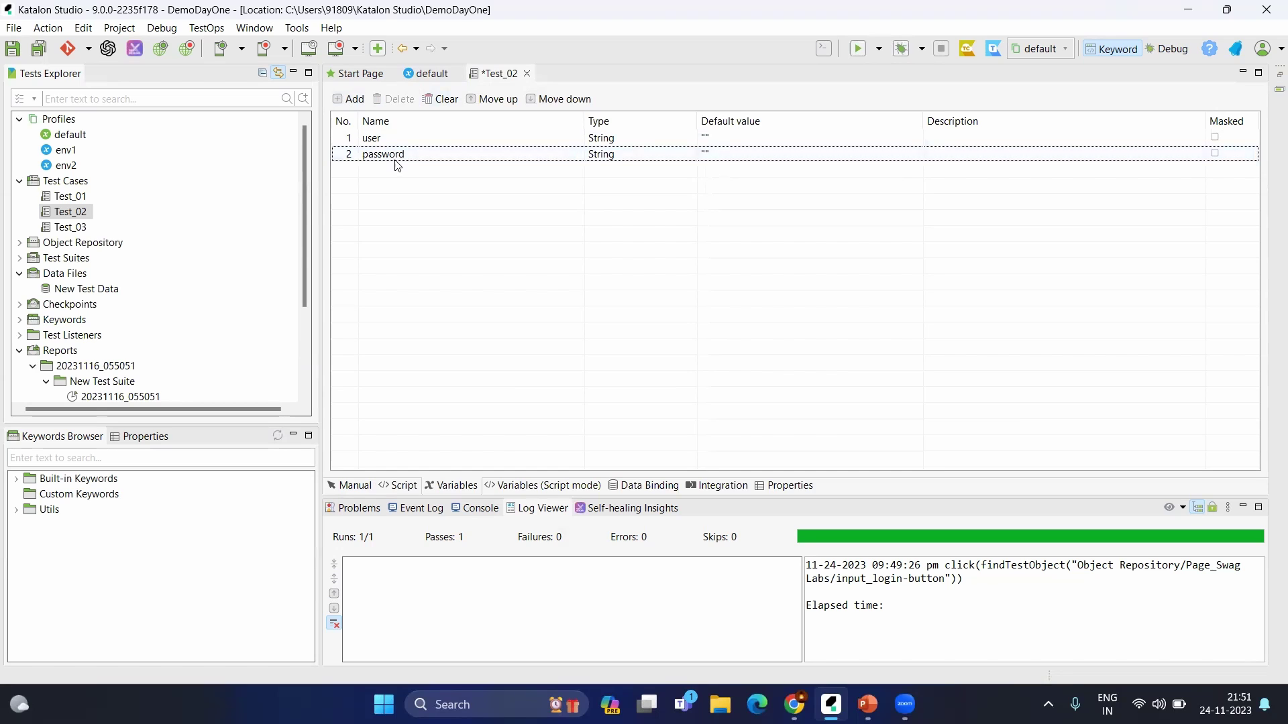
click(347, 487)
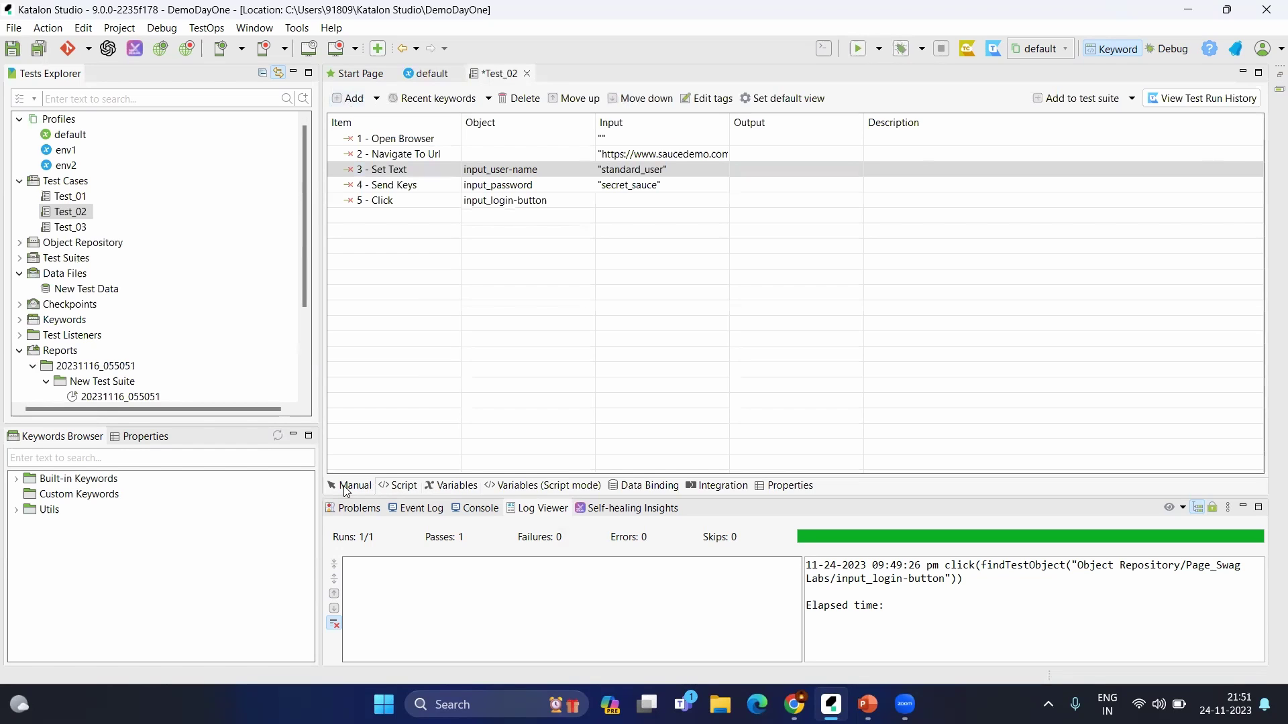
Step: Change the Set Text step's input value type to Variable and assign it the user variable
double_click(642, 172)
click(640, 179)
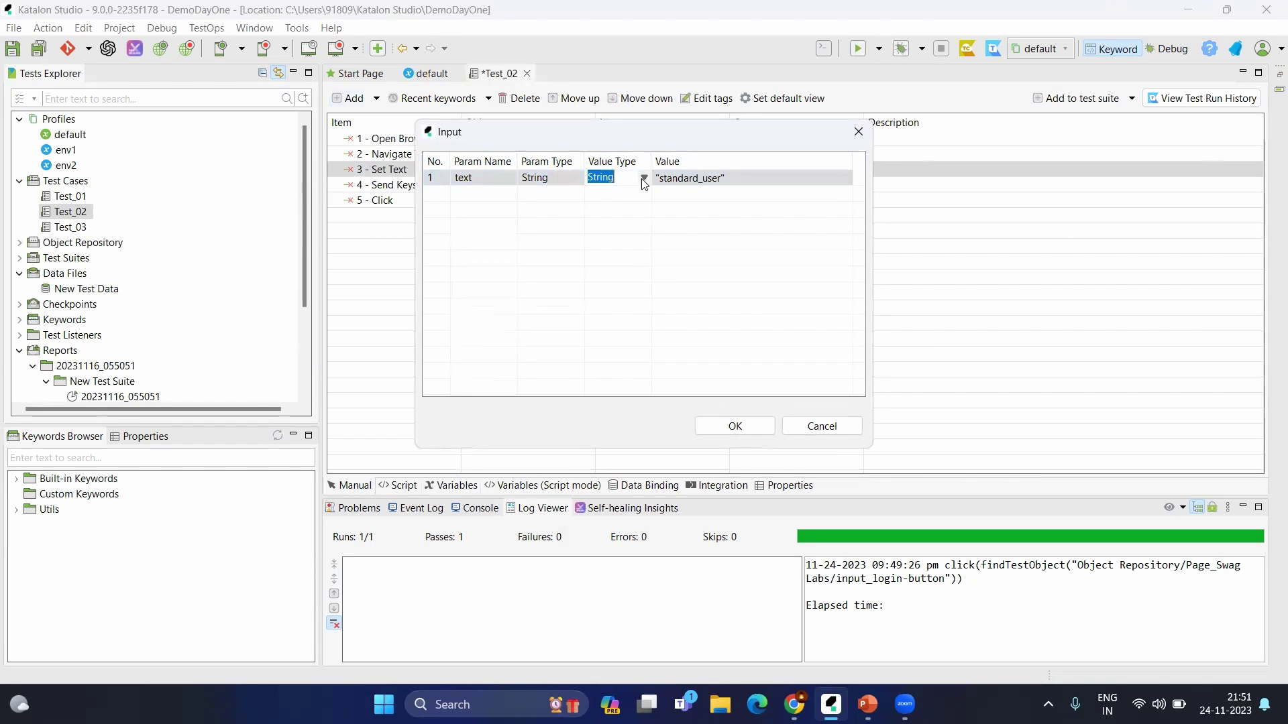
click(644, 178)
click(624, 204)
click(721, 178)
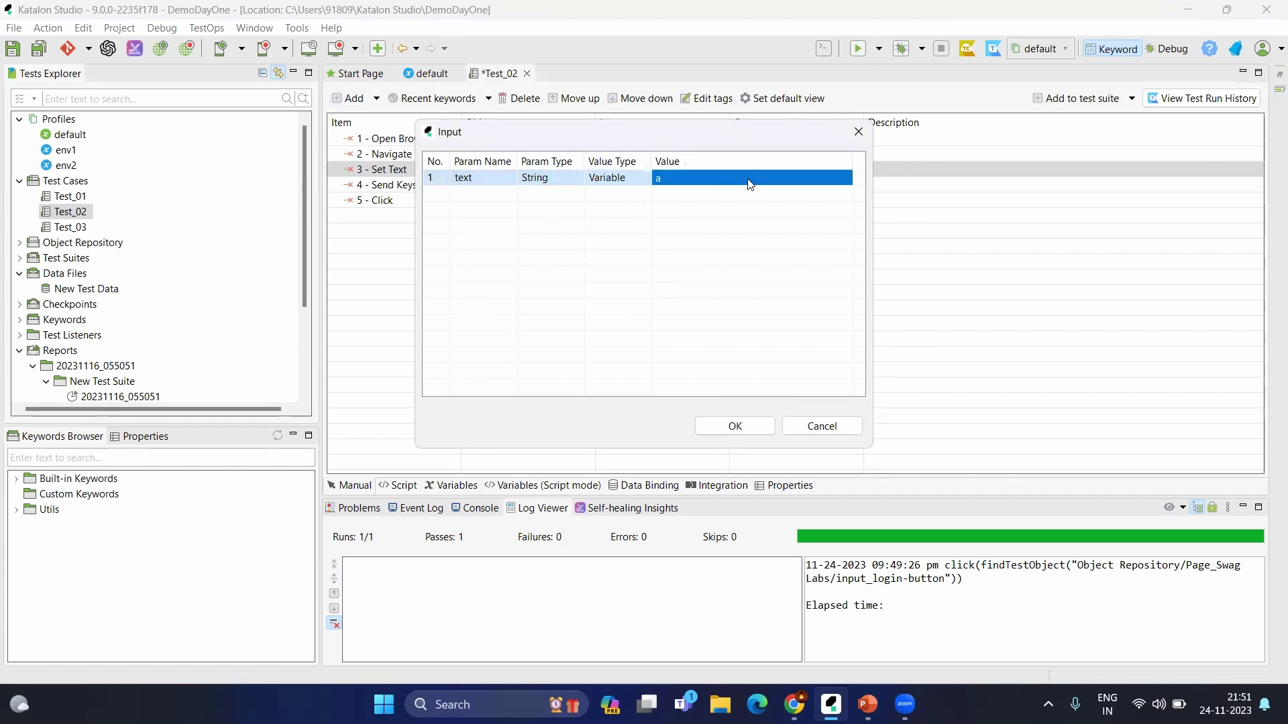
text(a)
key(Return)
click(848, 183)
click(845, 179)
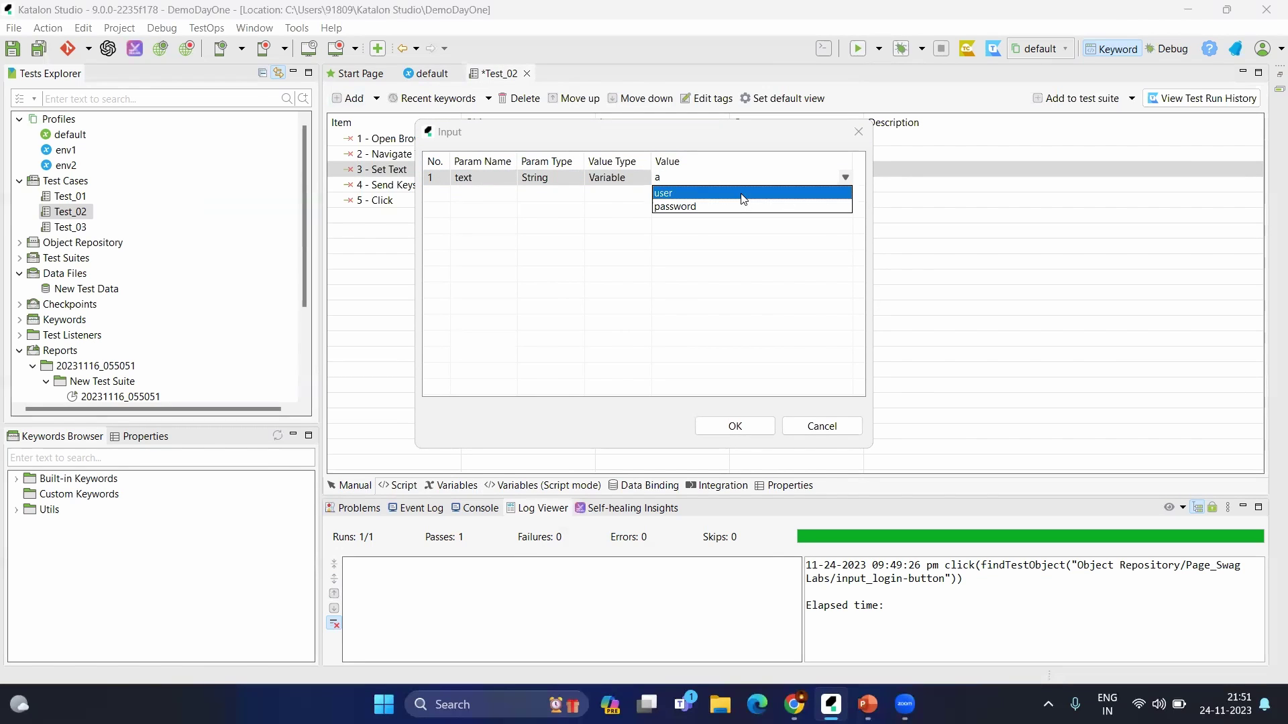
click(743, 194)
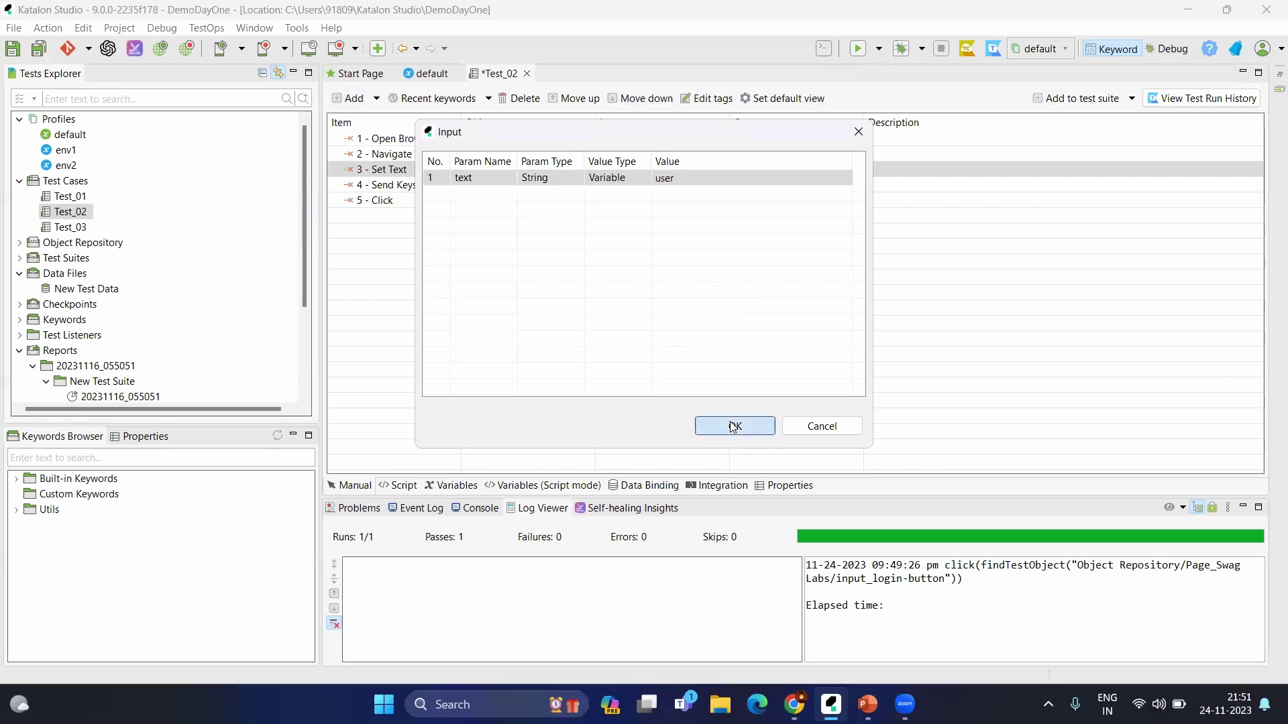
click(735, 426)
Step: Change the Send Keys step's input value type to Variable and assign it the password variable
click(634, 186)
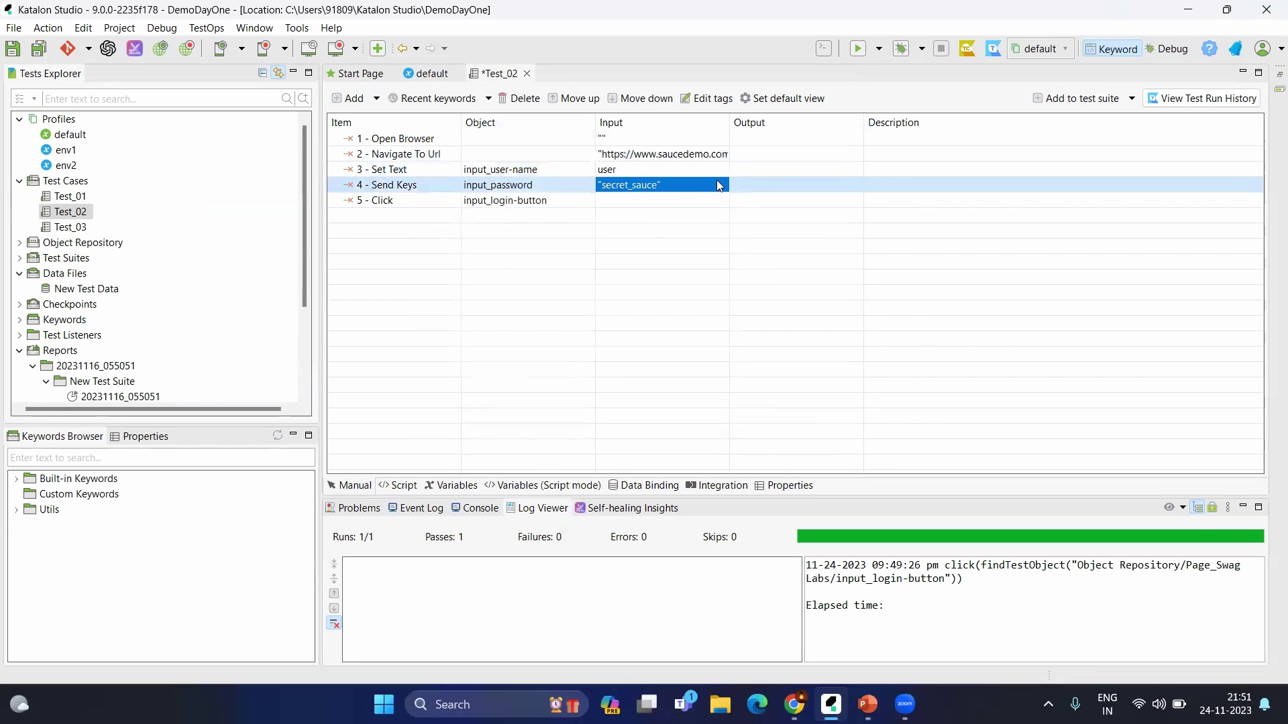
click(719, 186)
click(648, 182)
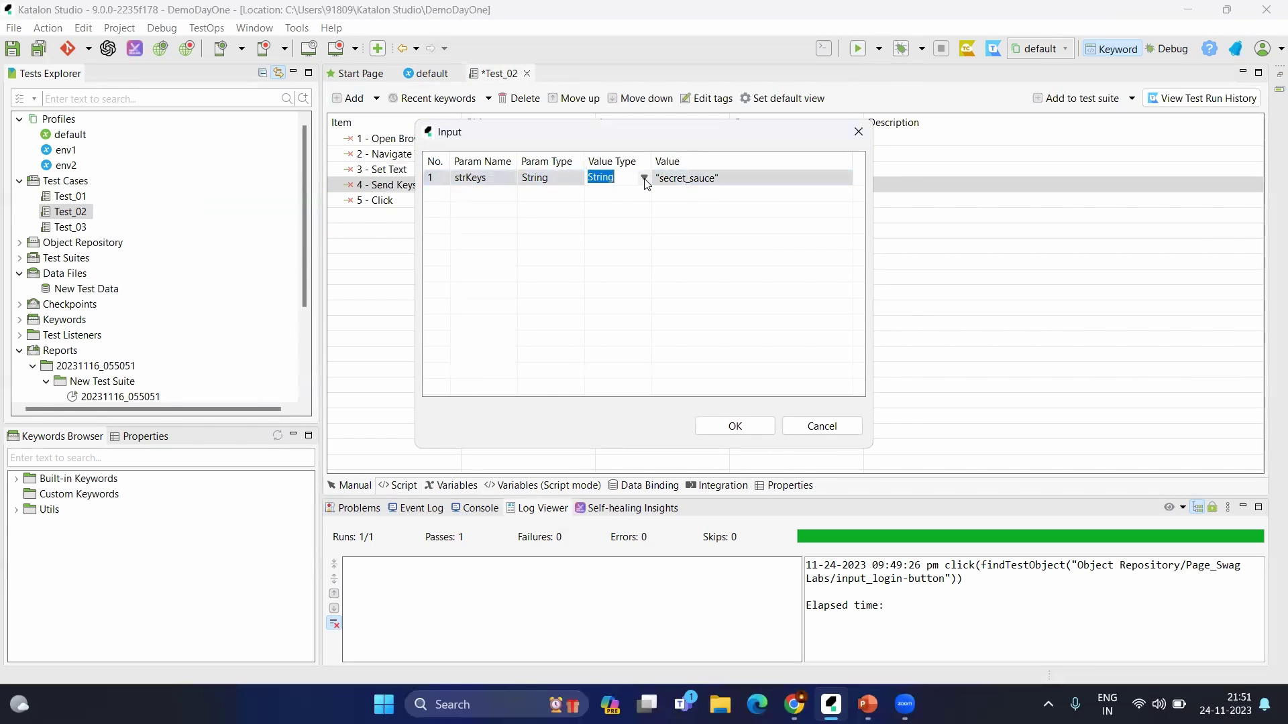
click(644, 178)
click(605, 203)
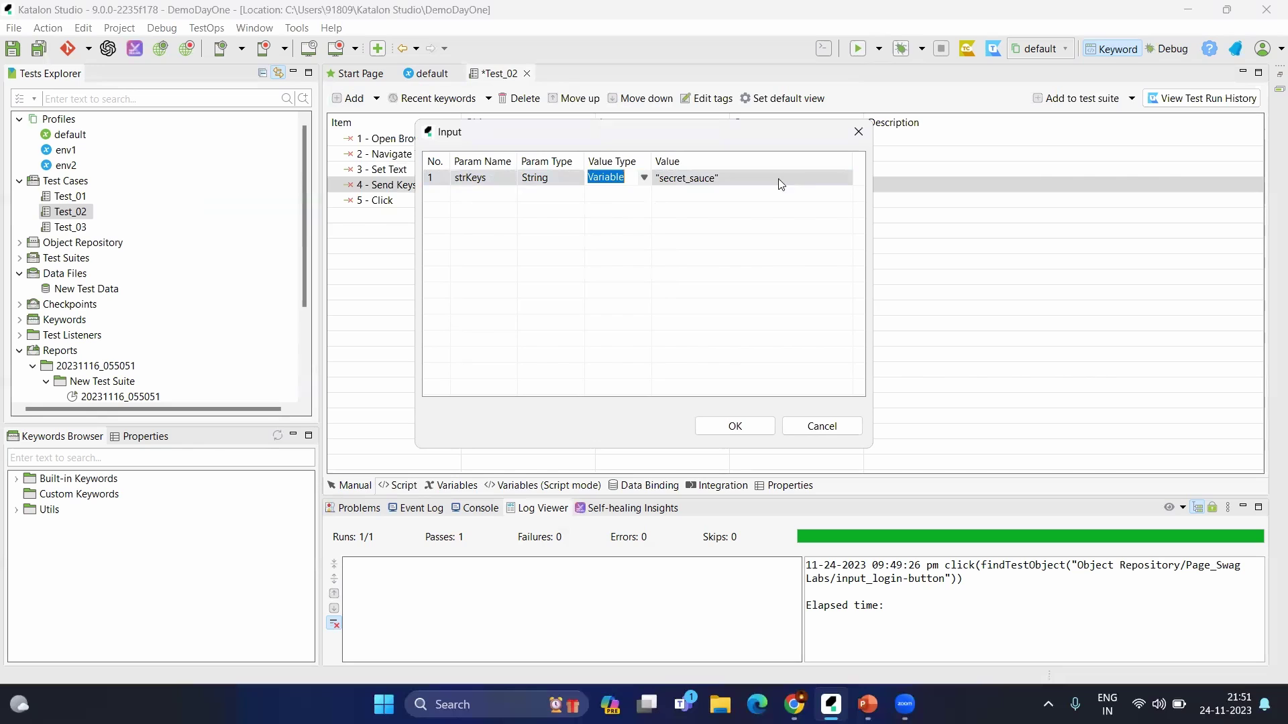
click(839, 181)
click(843, 179)
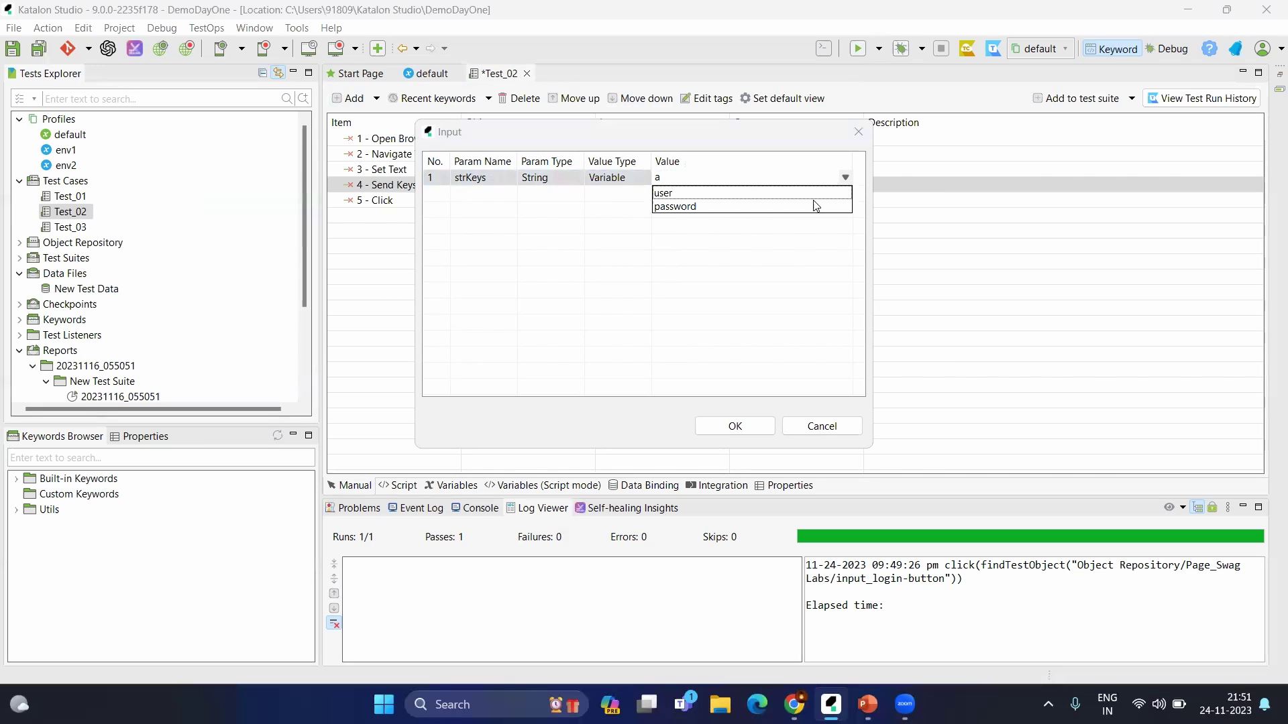
click(733, 207)
click(734, 427)
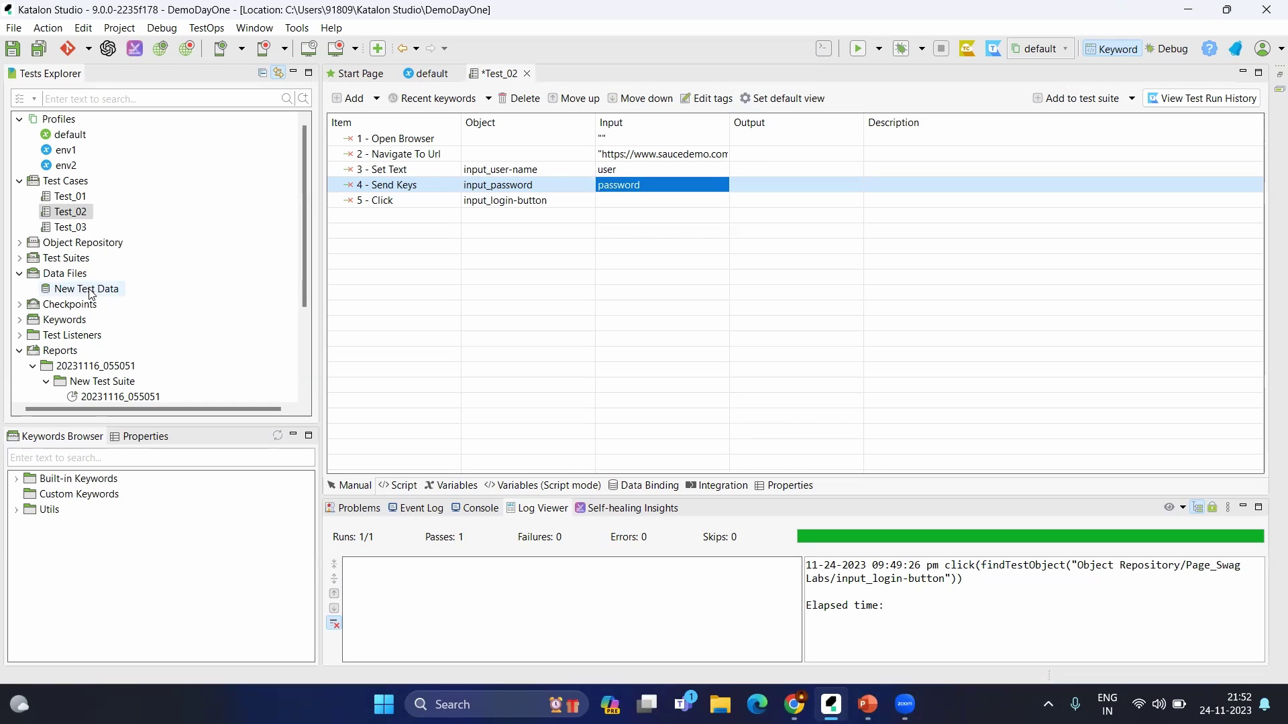
Step: Open Test_02's data binding and add New Test Data as its test data source
click(635, 491)
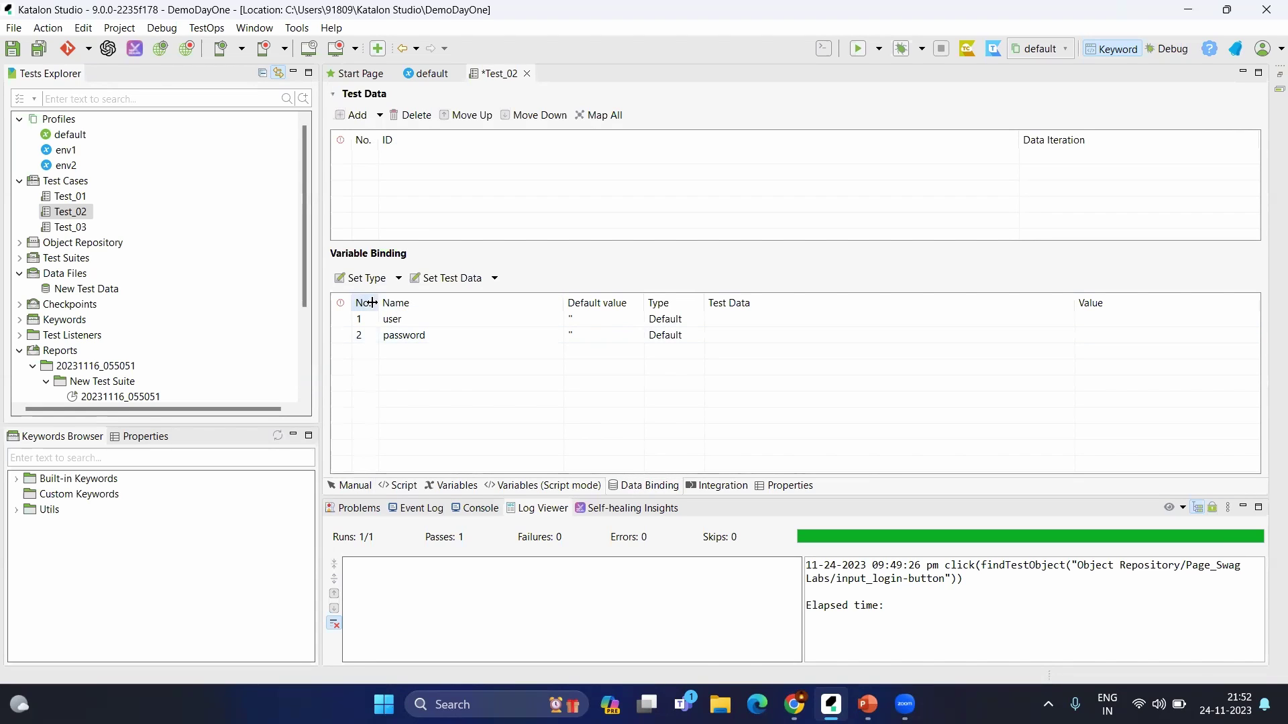
click(399, 278)
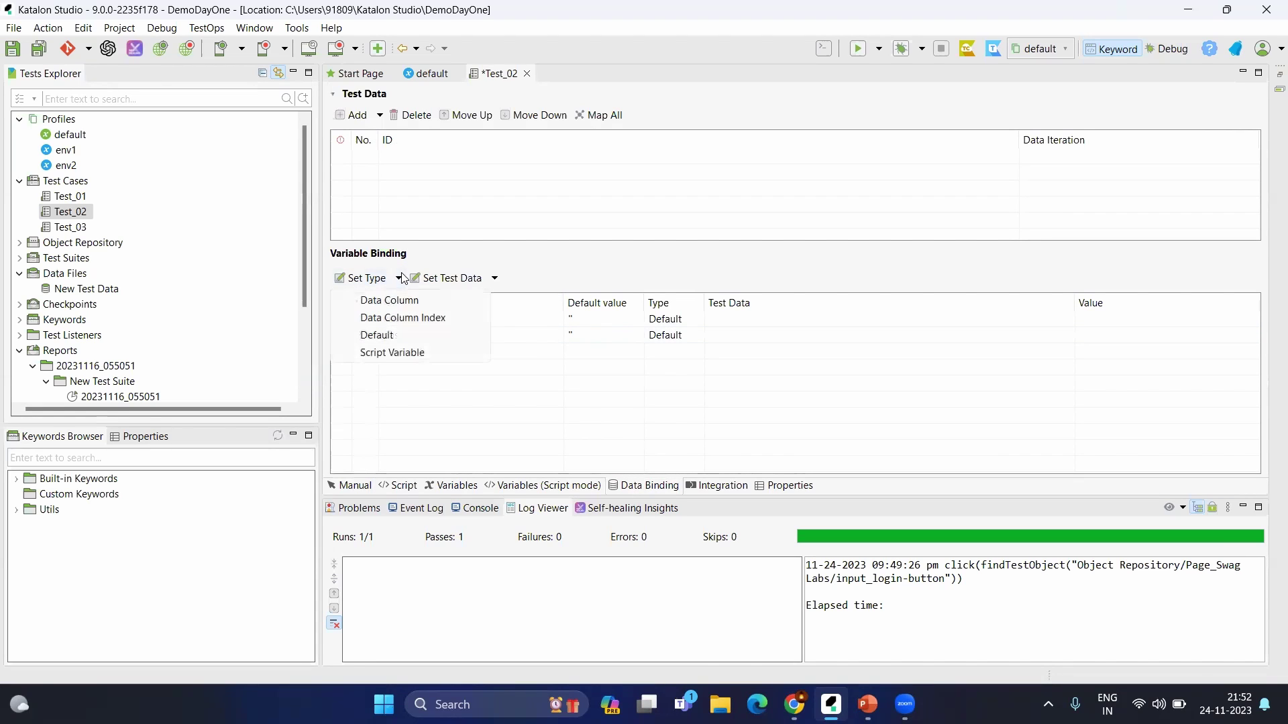
click(394, 307)
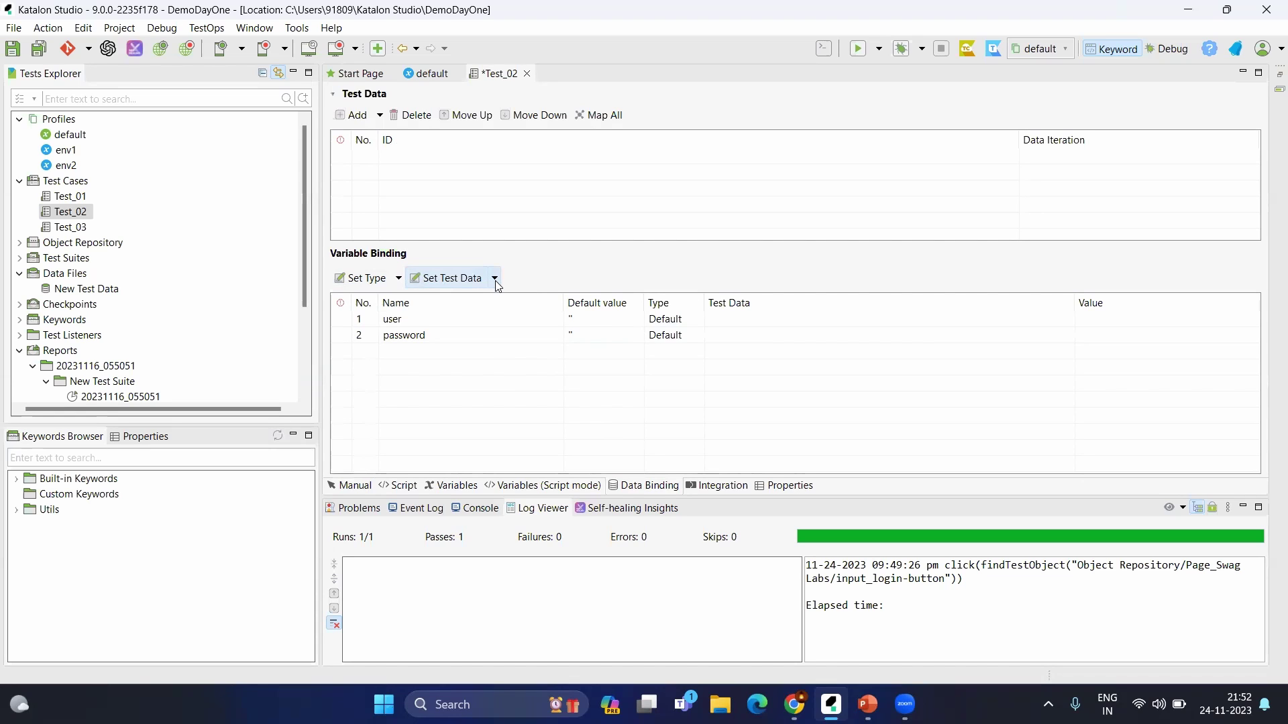
click(404, 336)
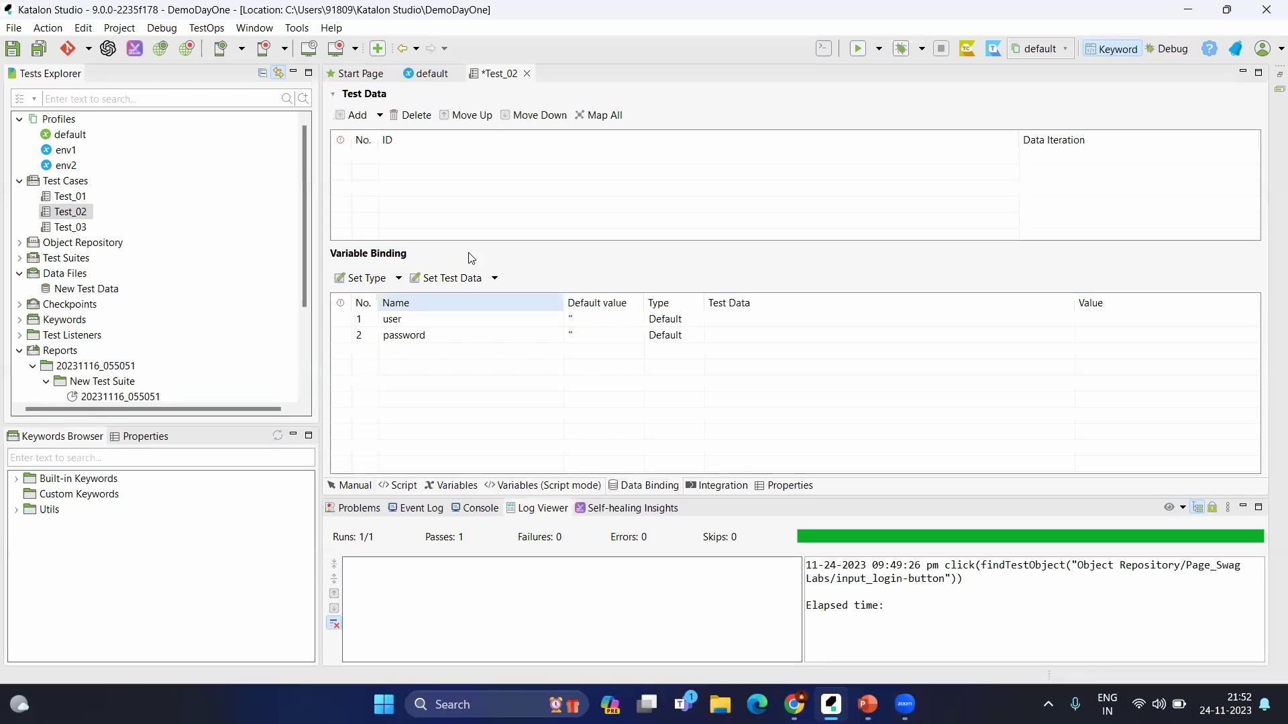
click(355, 115)
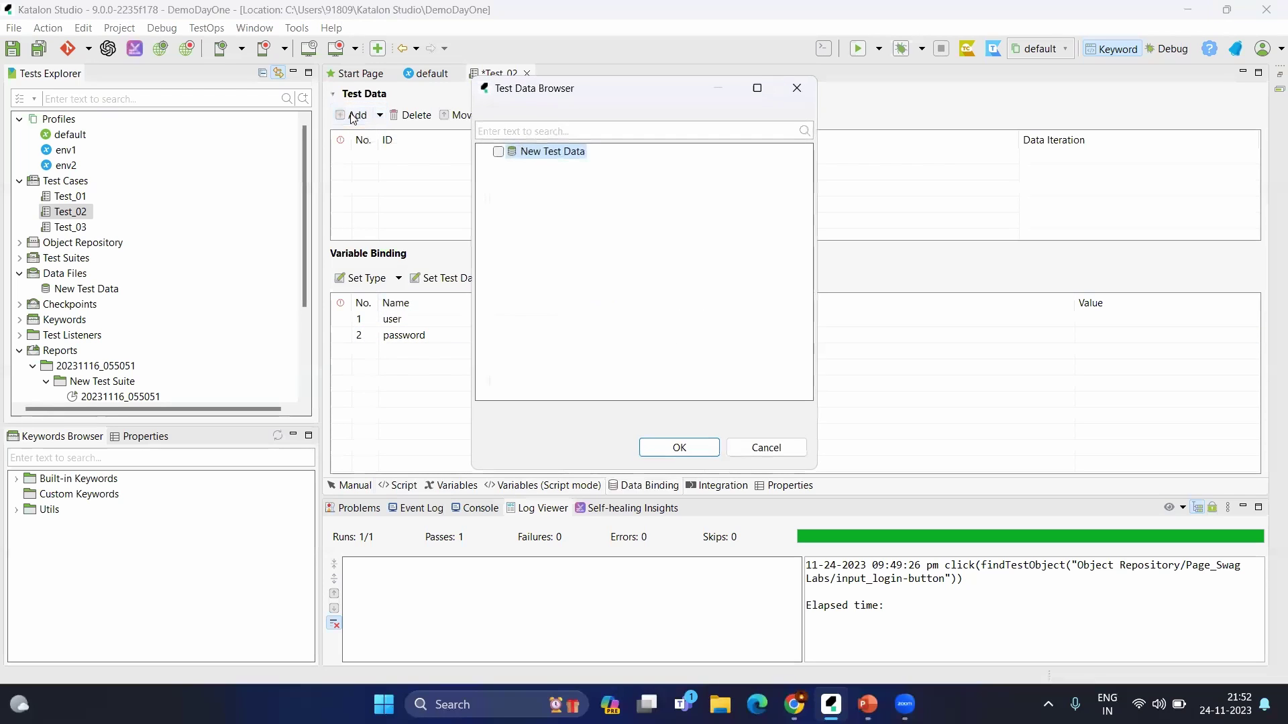
click(499, 152)
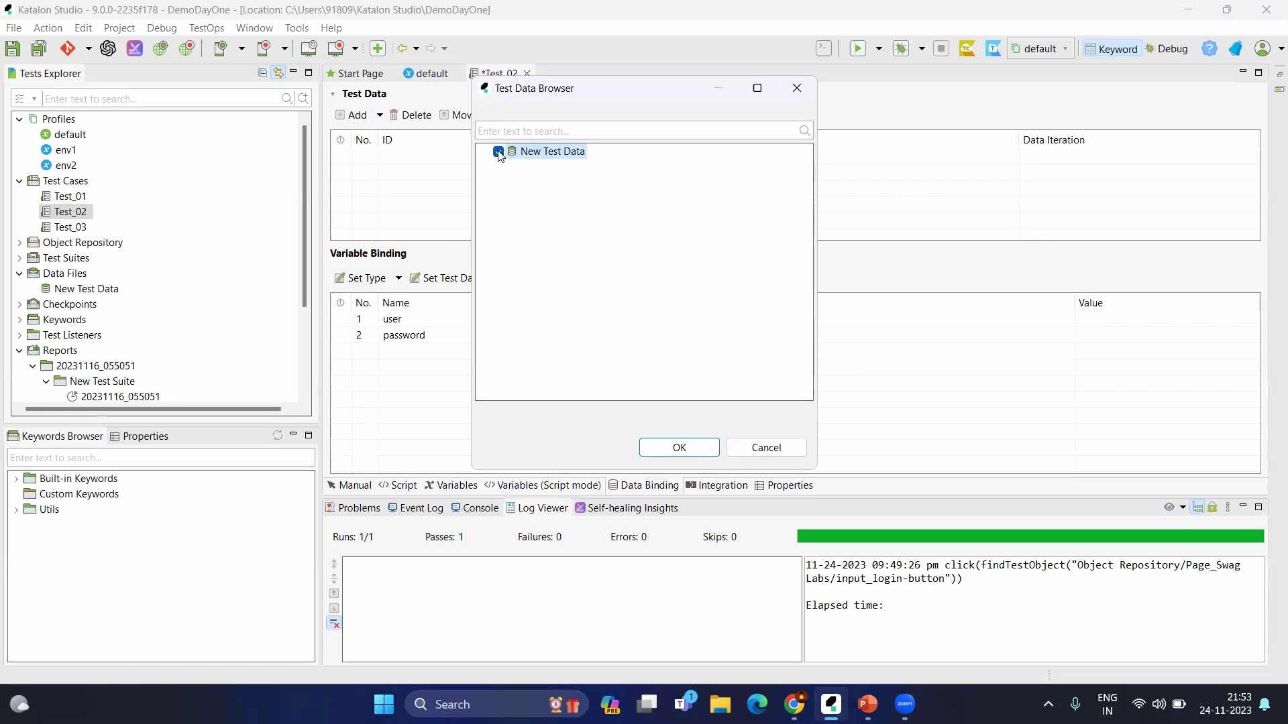
click(680, 449)
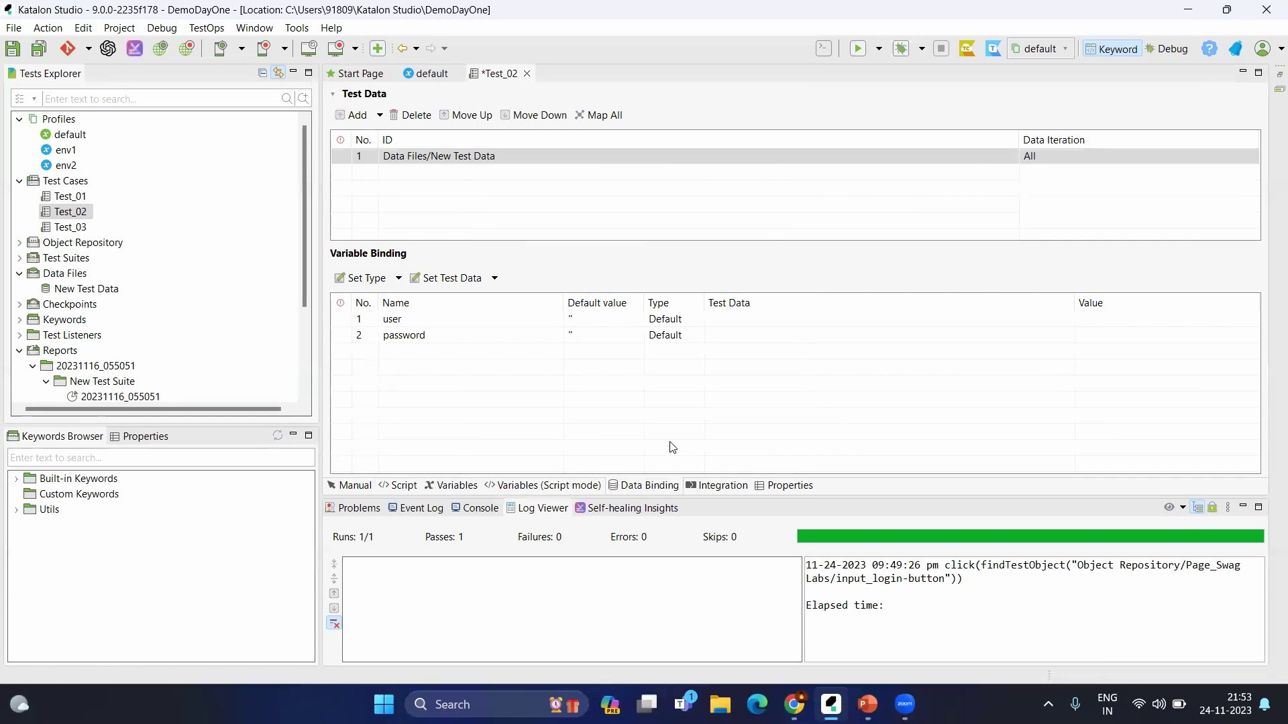
click(393, 156)
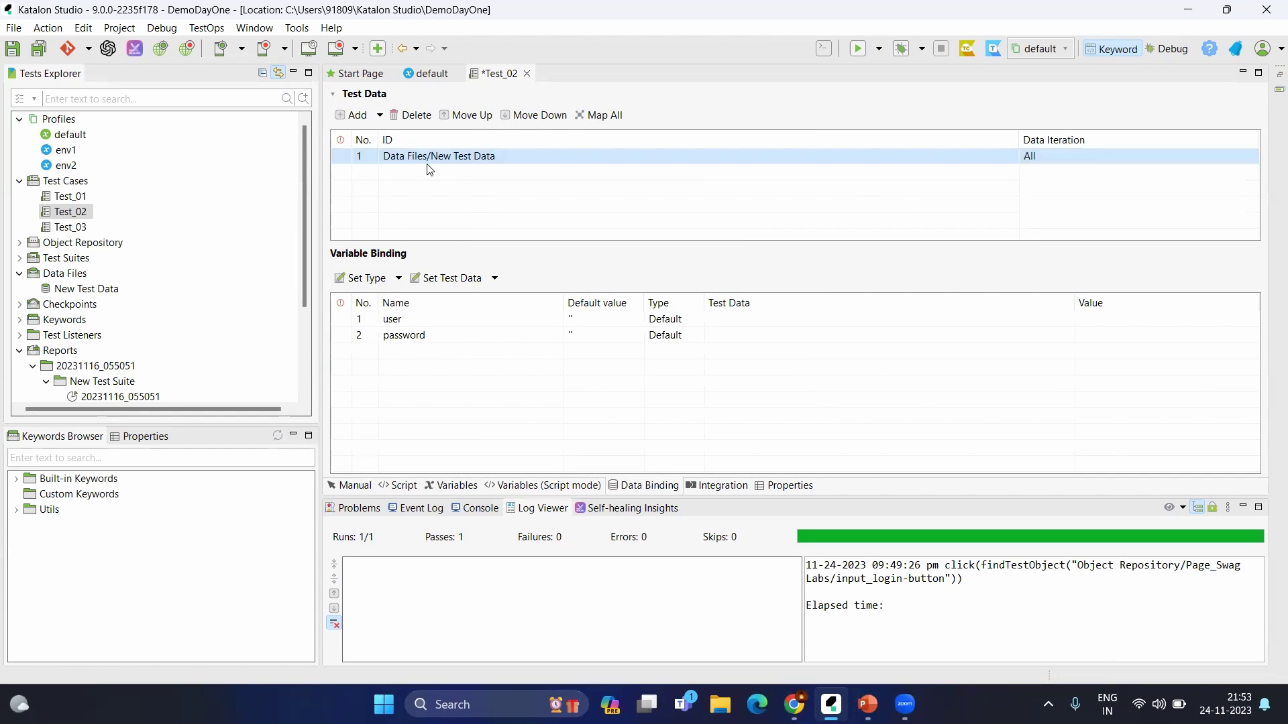
Step: Try to assign Data Files/New Test Data to the user variable while its binding type is Default
click(683, 324)
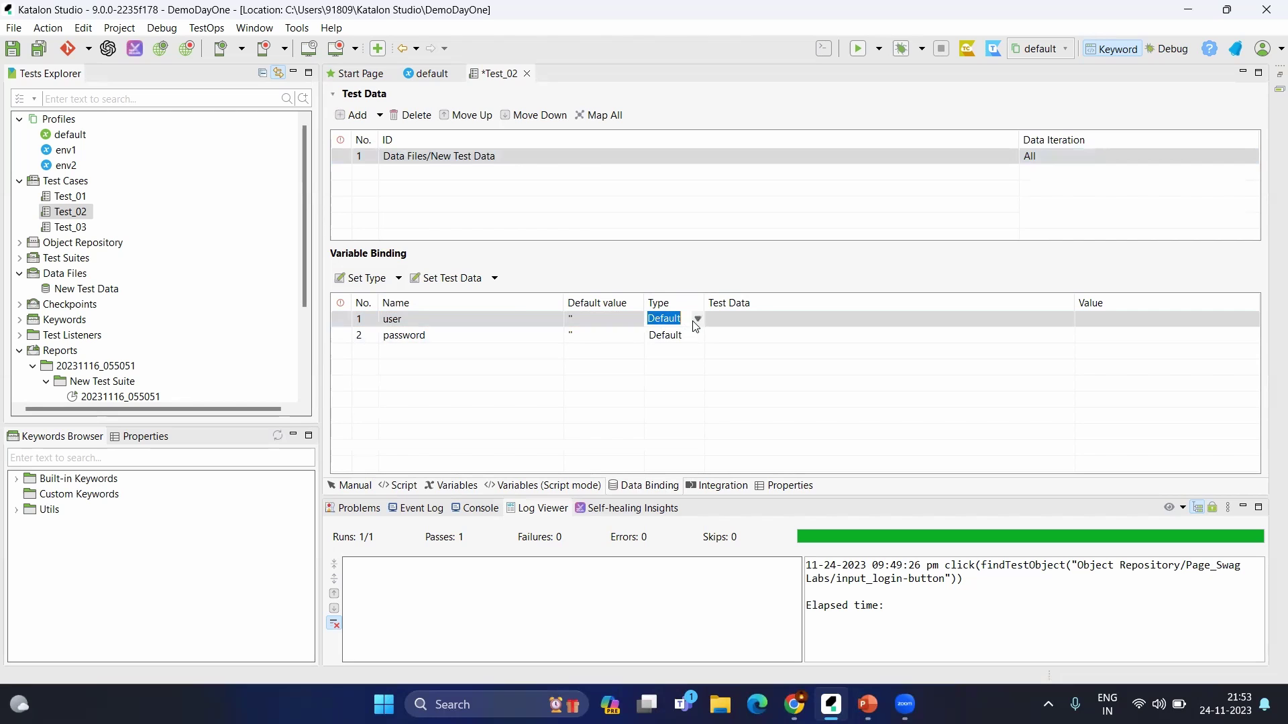
click(735, 325)
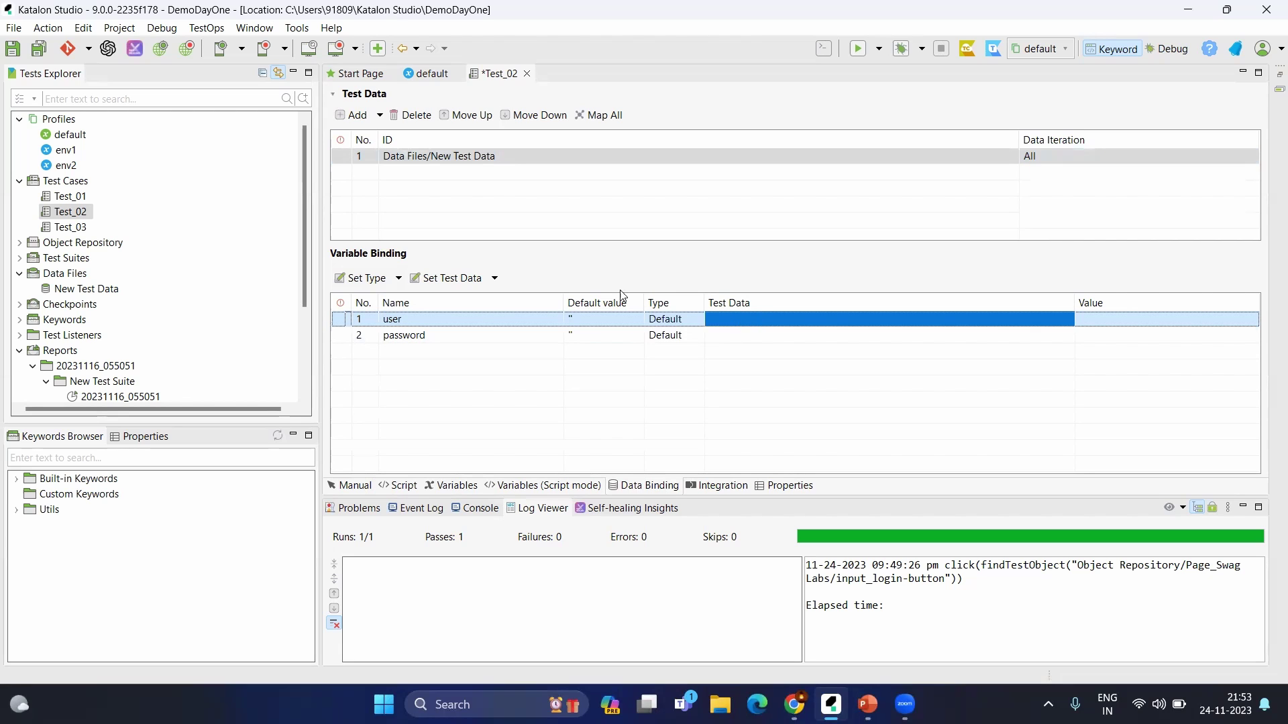
click(1119, 323)
click(524, 322)
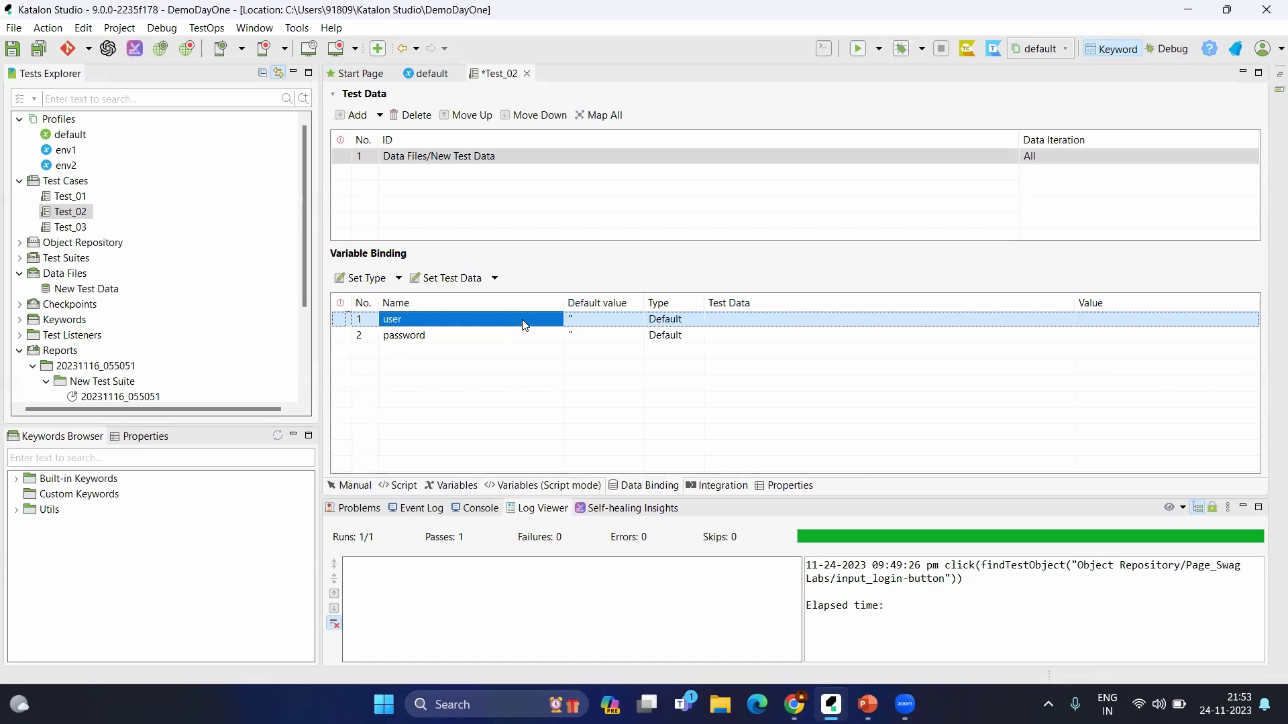
click(494, 278)
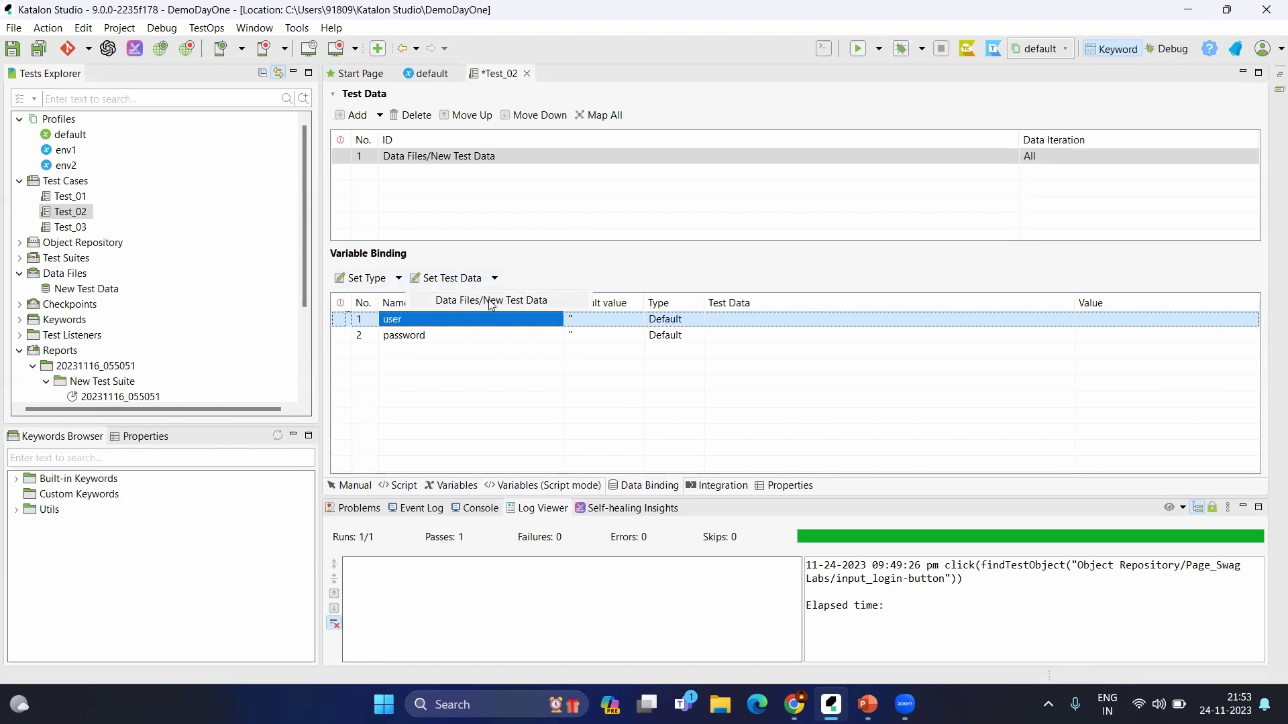
click(487, 301)
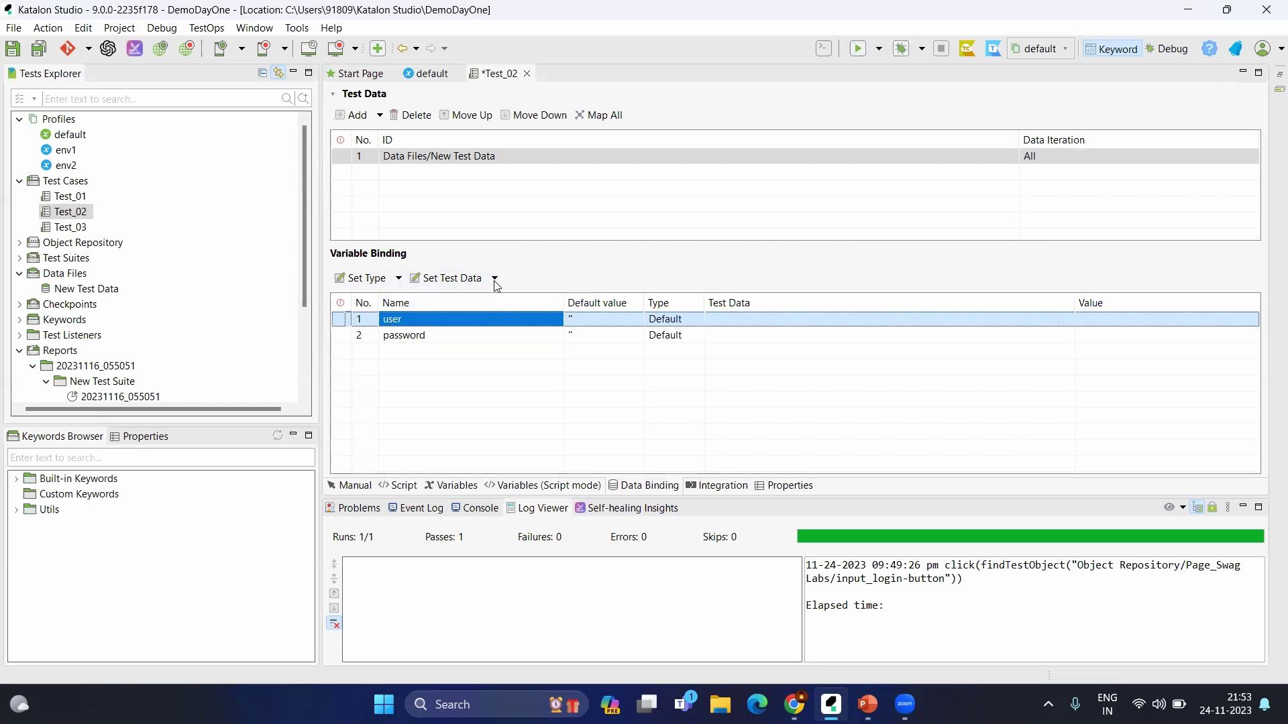
click(494, 277)
click(486, 300)
click(758, 321)
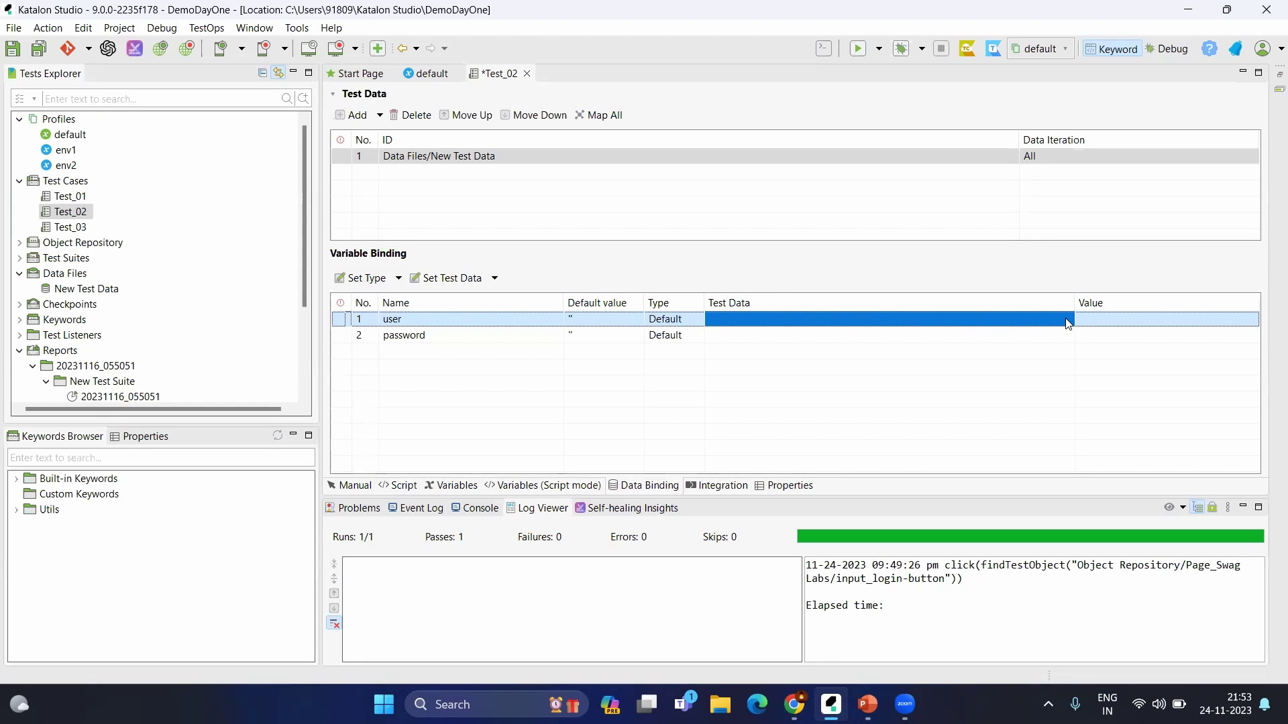
click(684, 319)
click(609, 325)
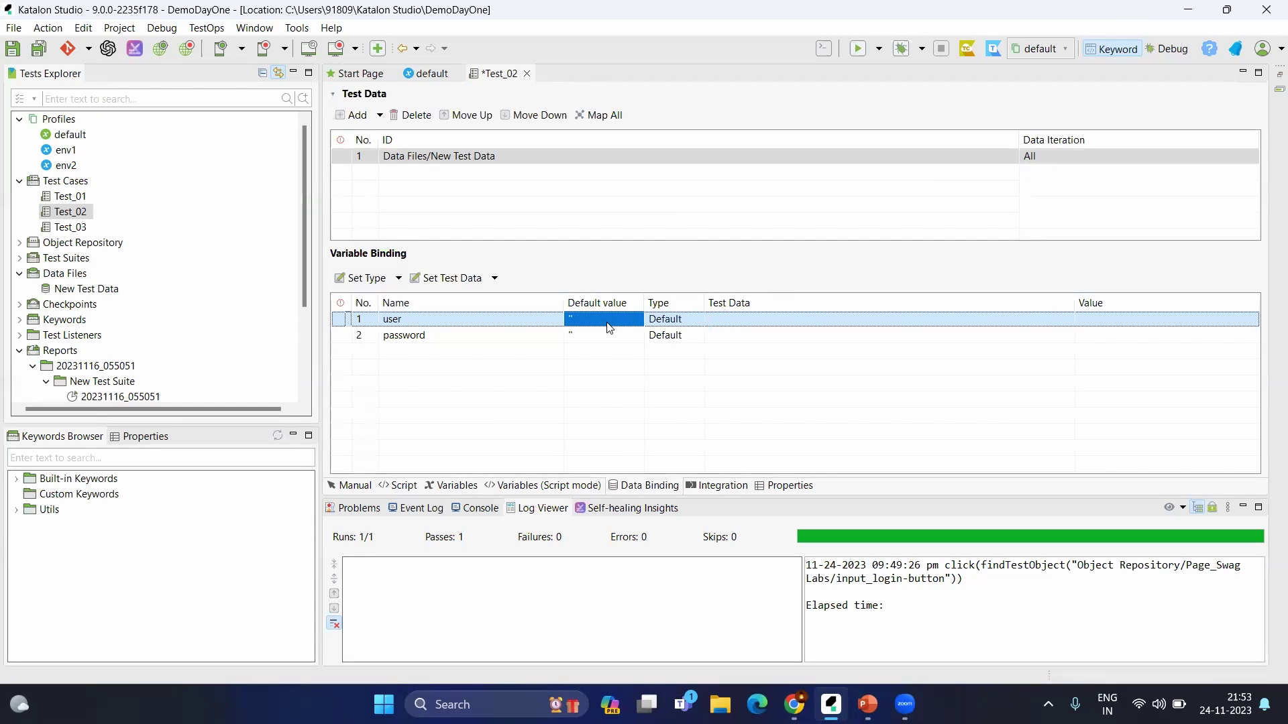
Step: Set the user variable's binding type to Data Column and its test data to Data Files/New Test Data
click(512, 320)
click(397, 279)
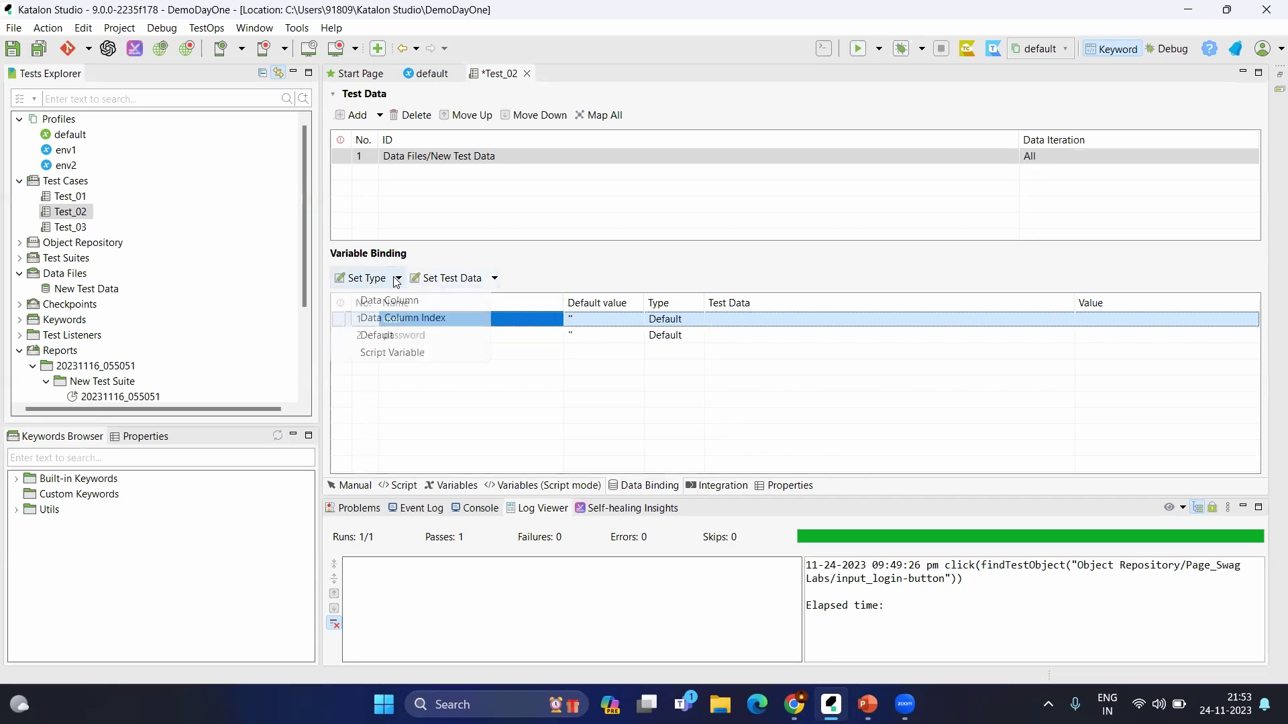
click(391, 303)
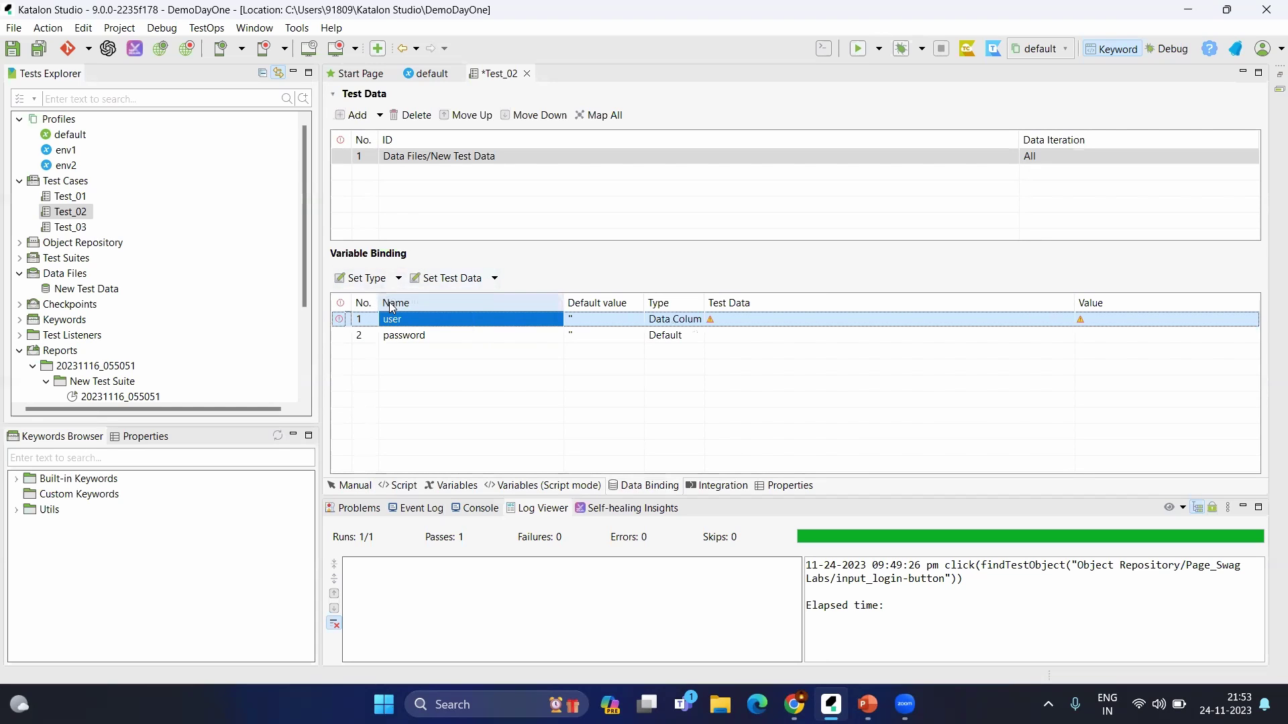
click(399, 280)
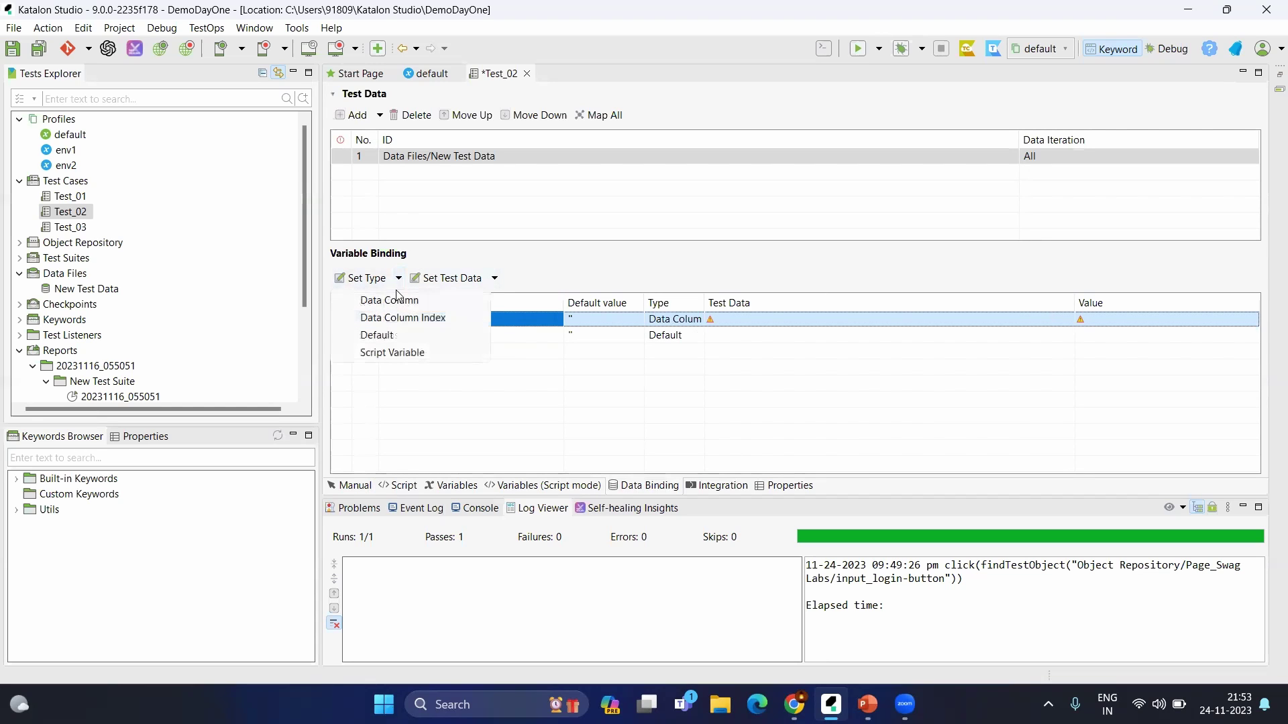
click(401, 300)
click(482, 283)
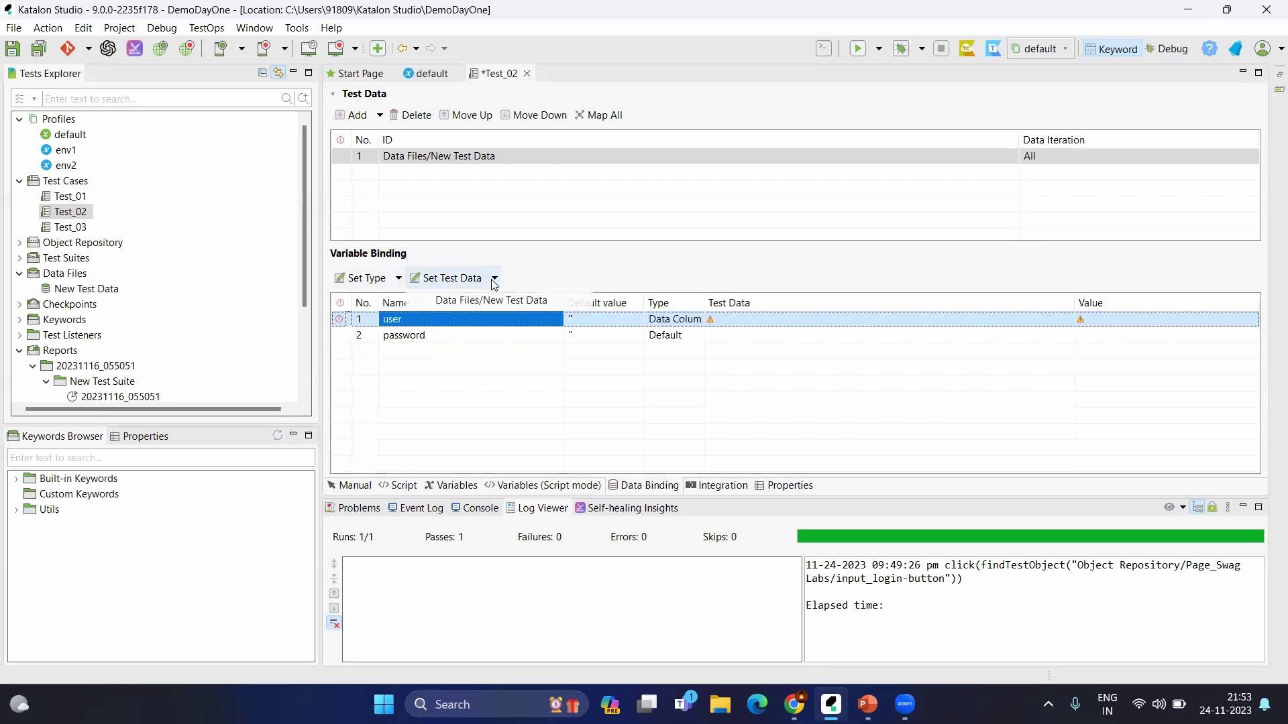
click(479, 301)
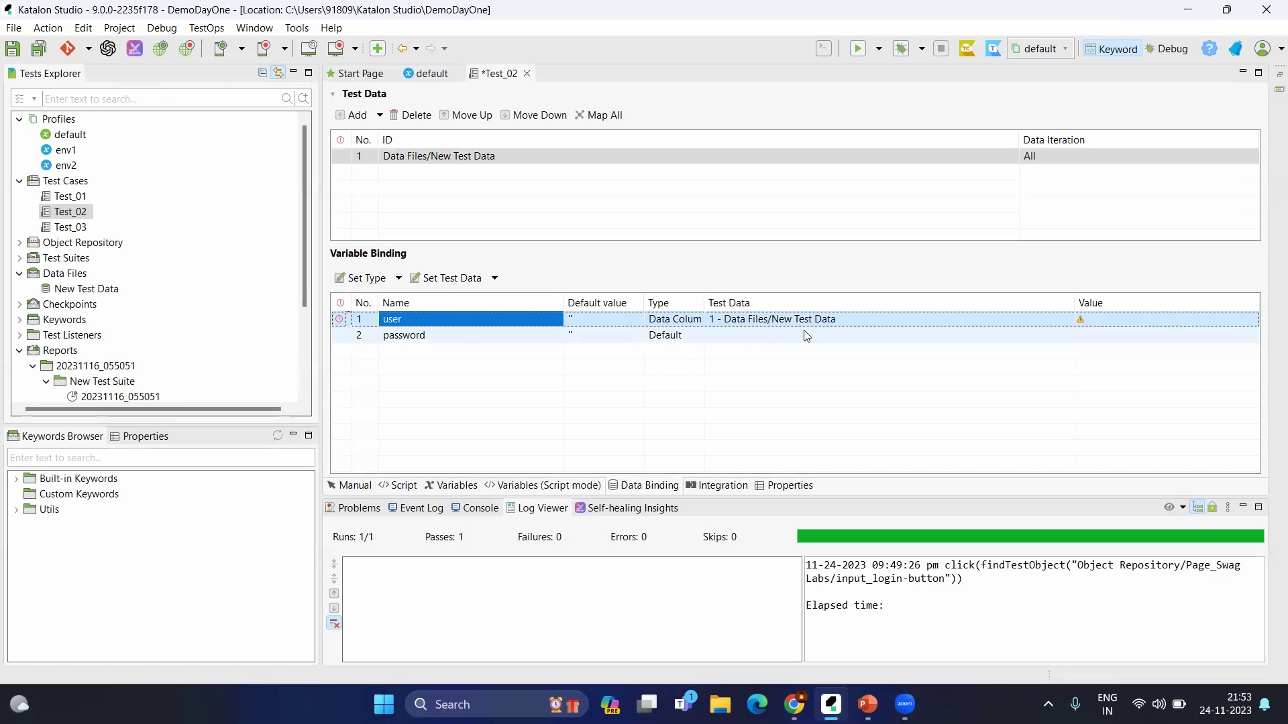
Step: Bind the user variable's value to the user column of New Test Data
click(1135, 323)
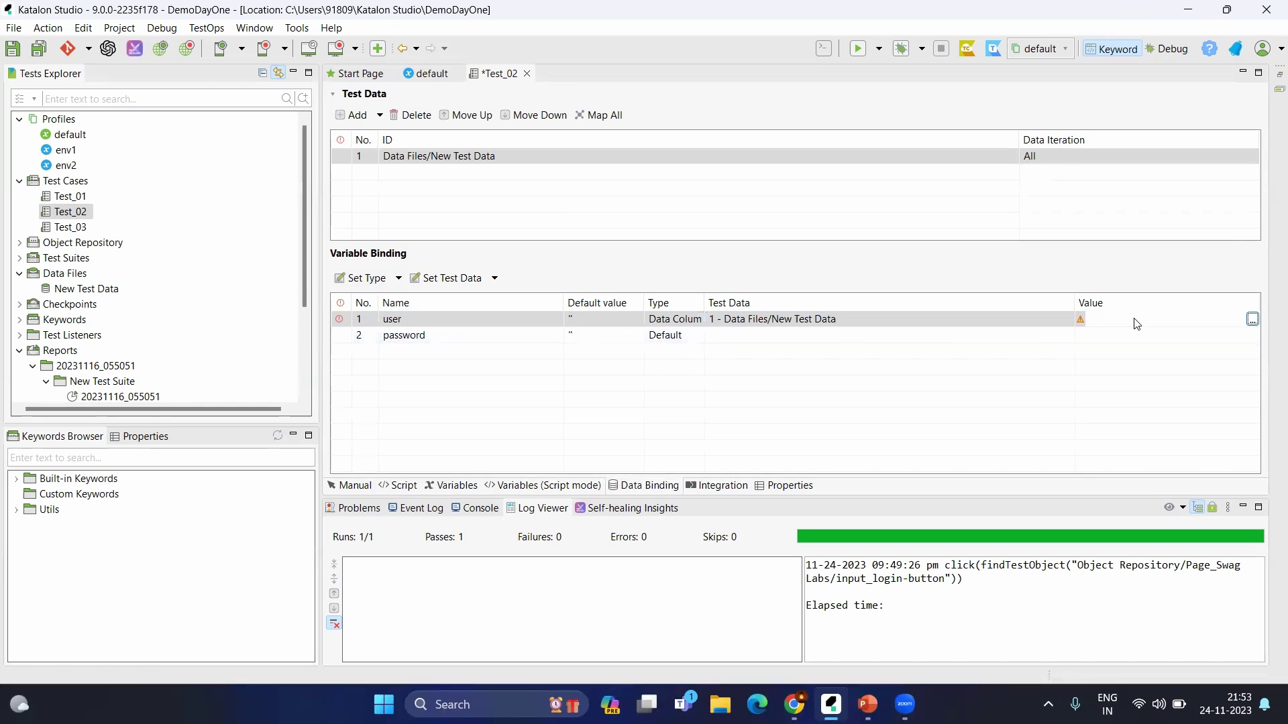
click(1251, 320)
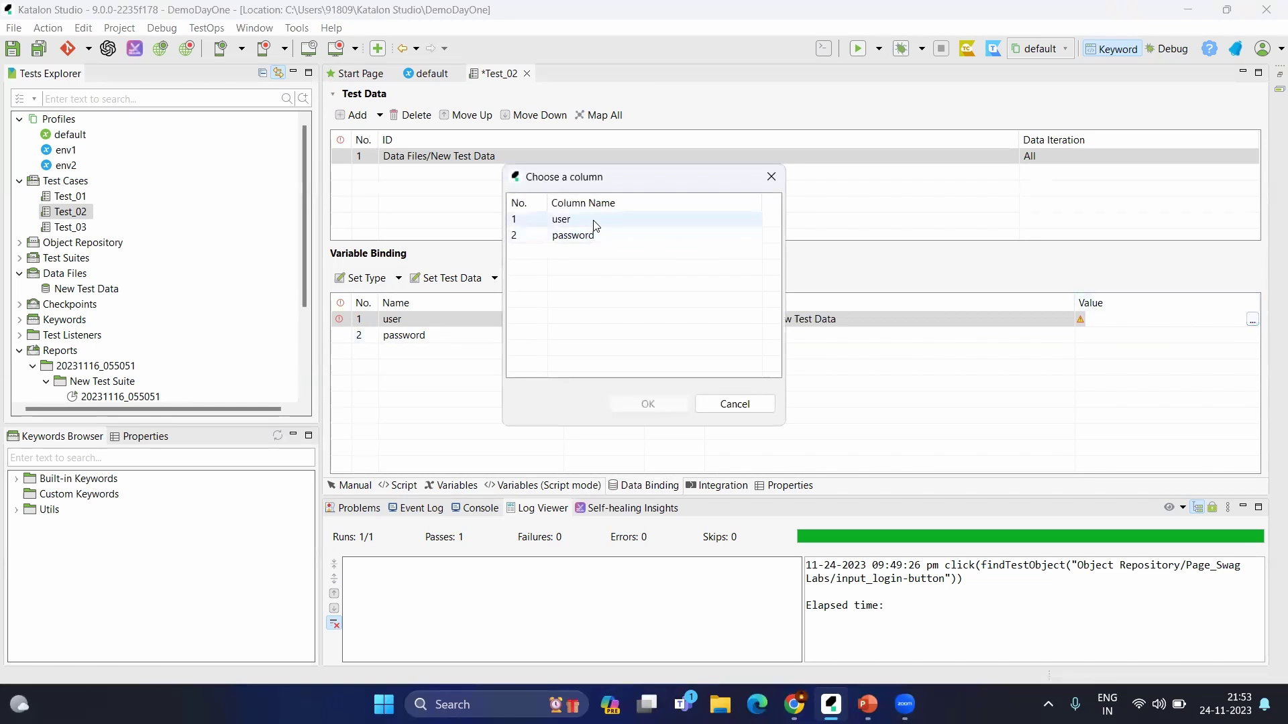
click(754, 408)
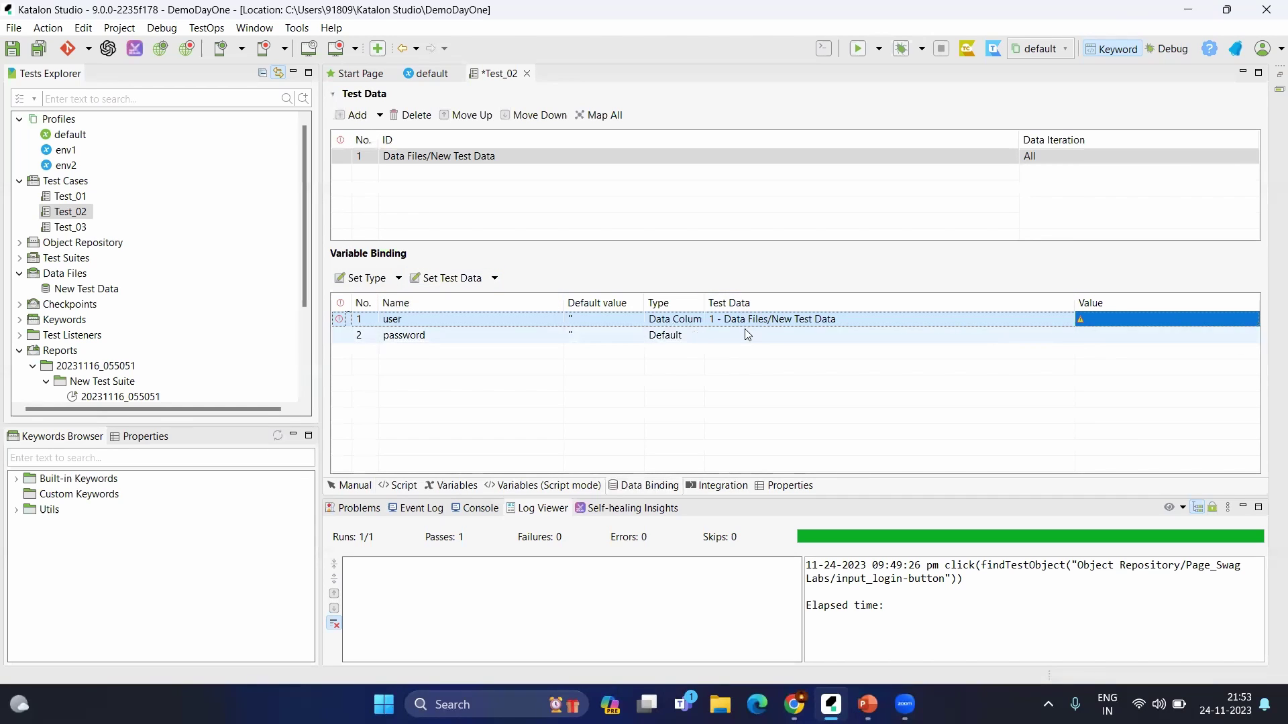
click(1251, 322)
click(1251, 320)
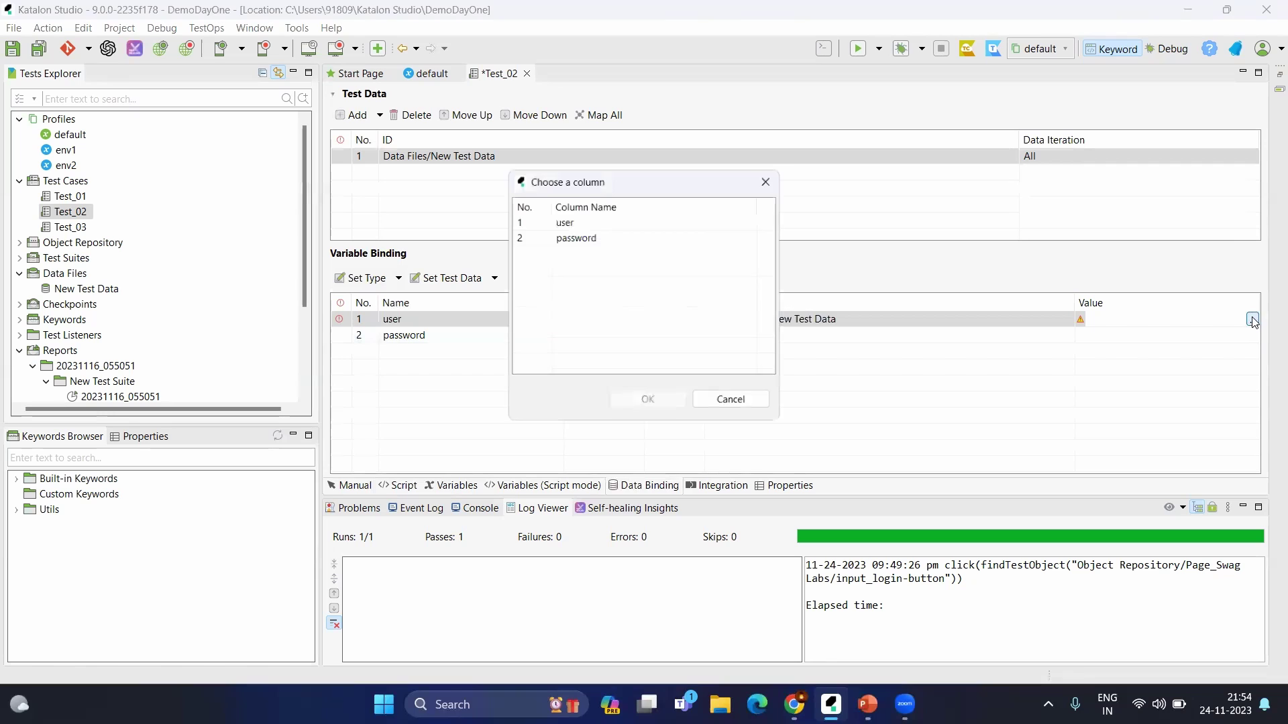
click(607, 220)
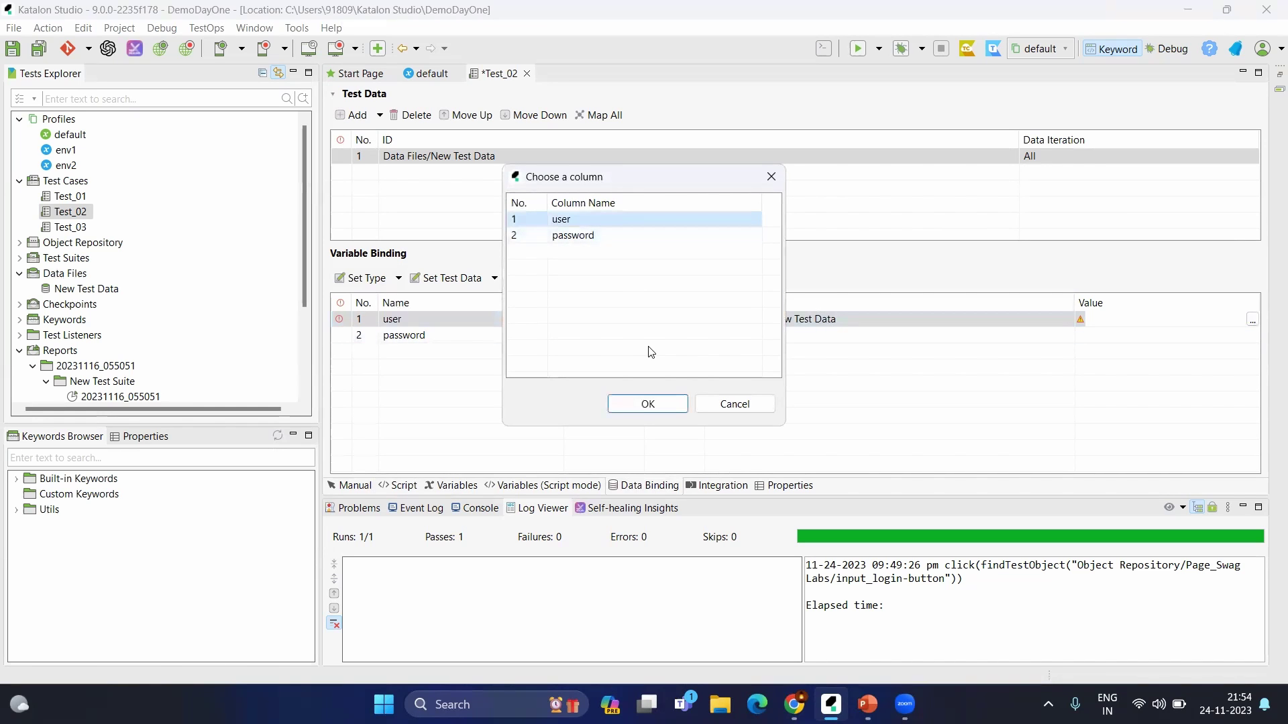
click(646, 404)
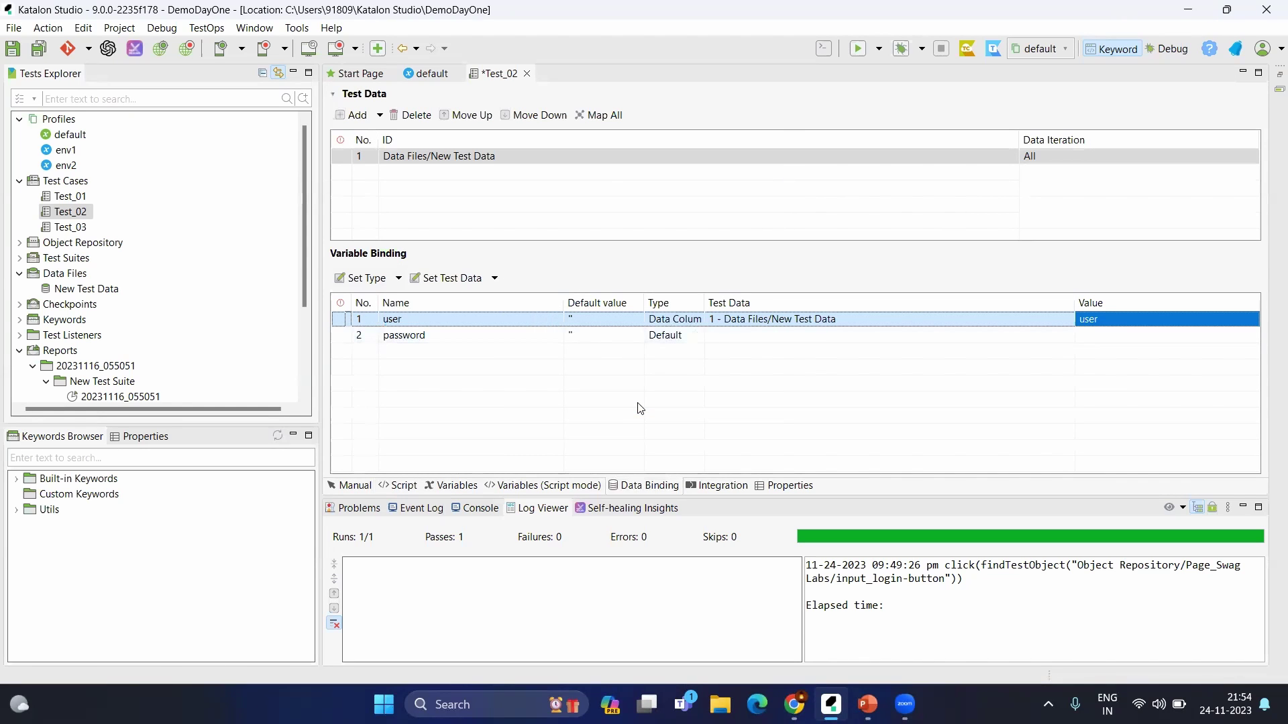
Step: Map all Test_02 variables to the matching New Test Data columns, binding password to the password column, and save the test case
click(589, 116)
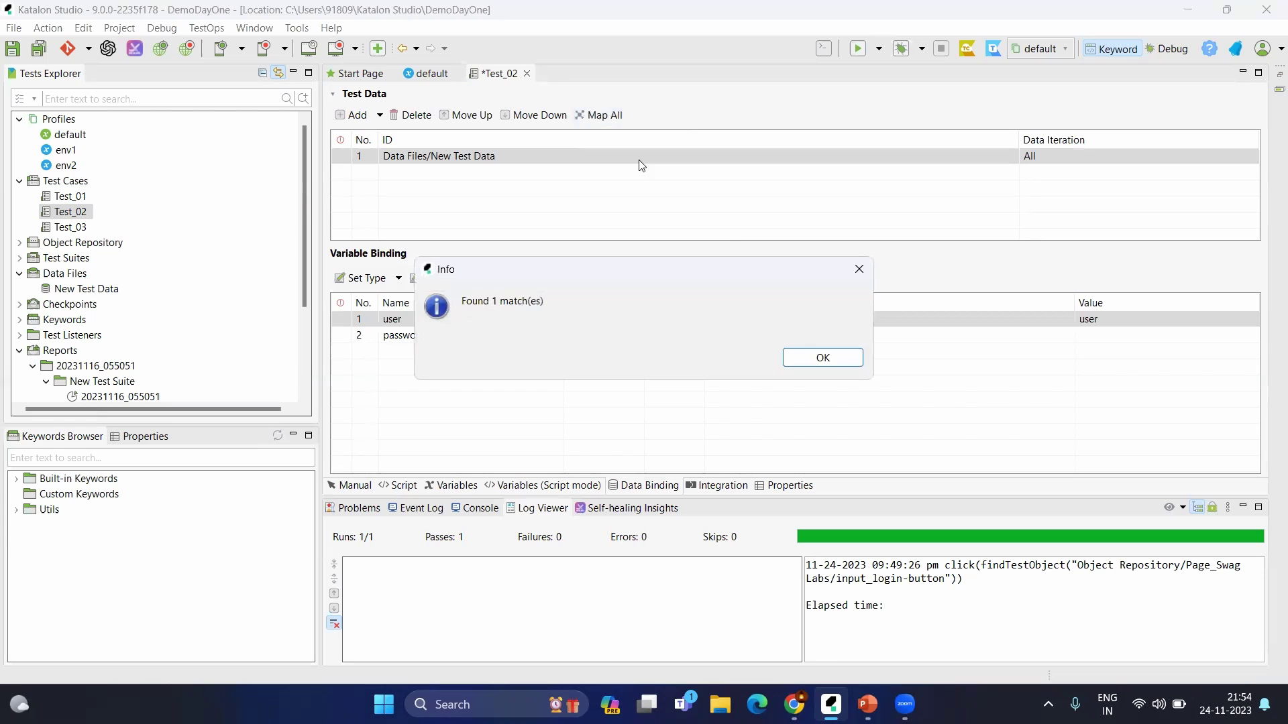
click(820, 357)
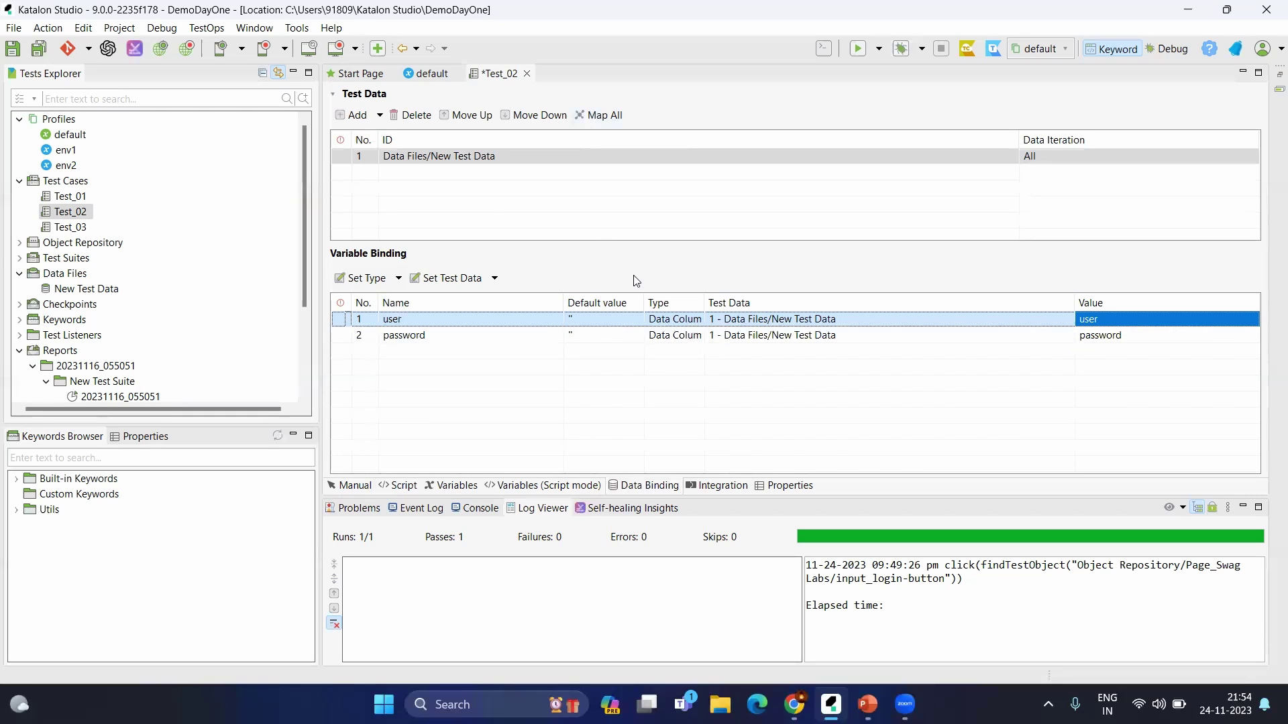
key(ctrl+s)
Step: Review Test_02's manual steps, its user and password variables, and their data binding to New Test Data
click(354, 486)
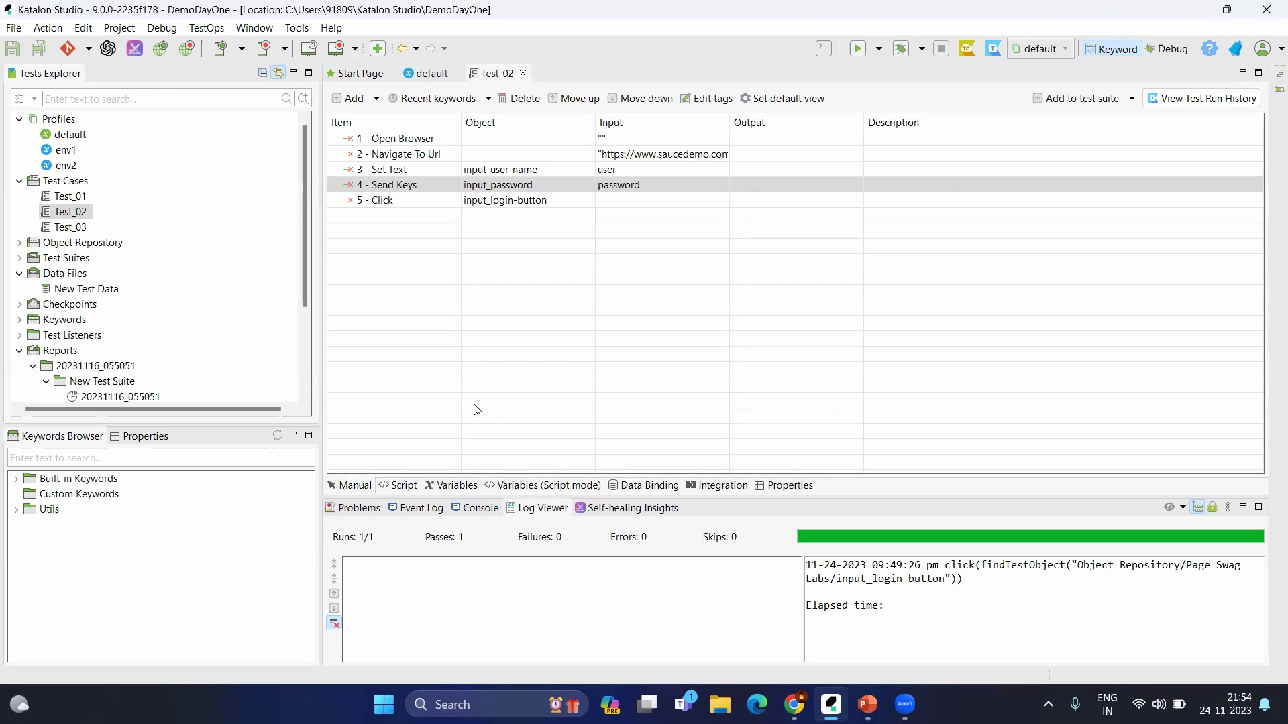
click(456, 485)
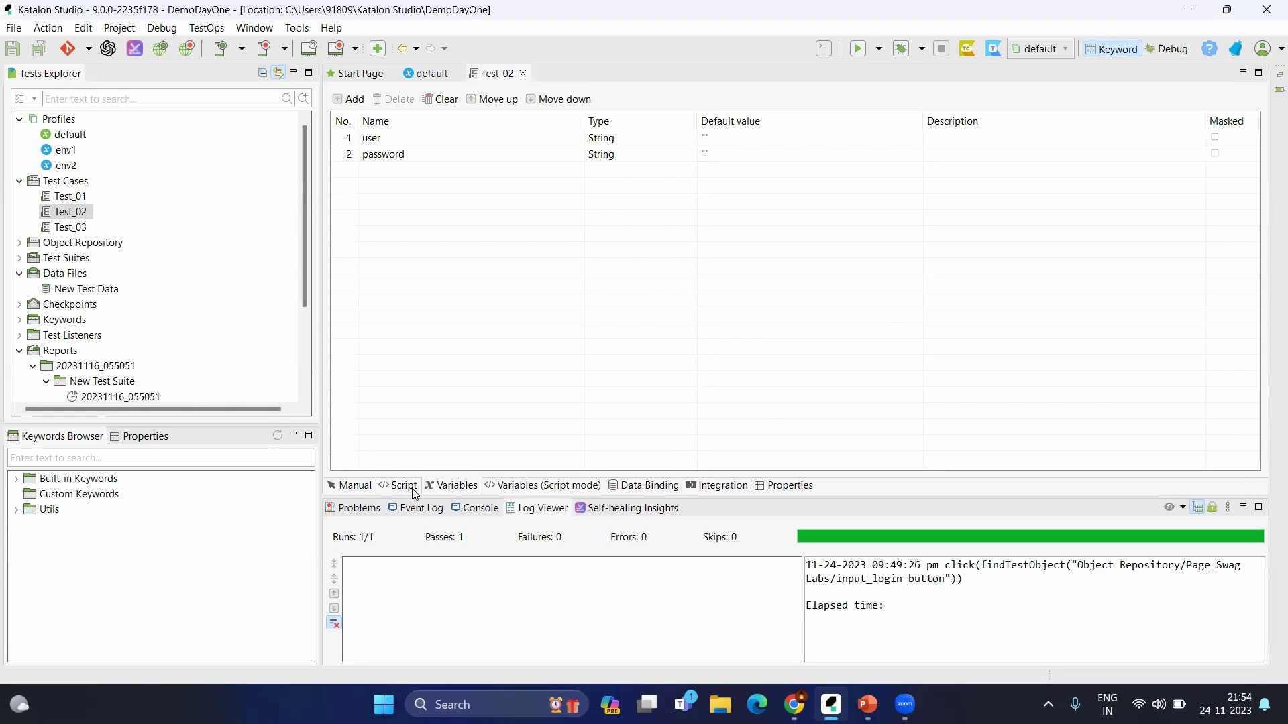
click(356, 486)
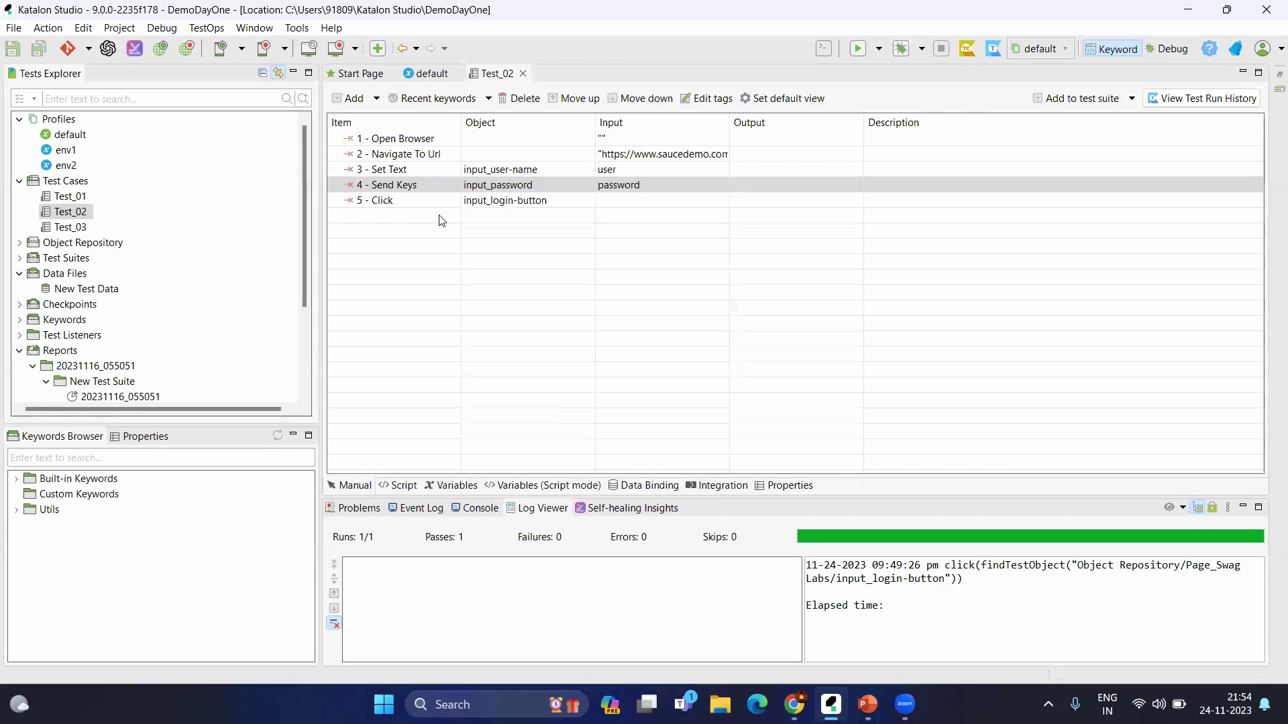
click(437, 489)
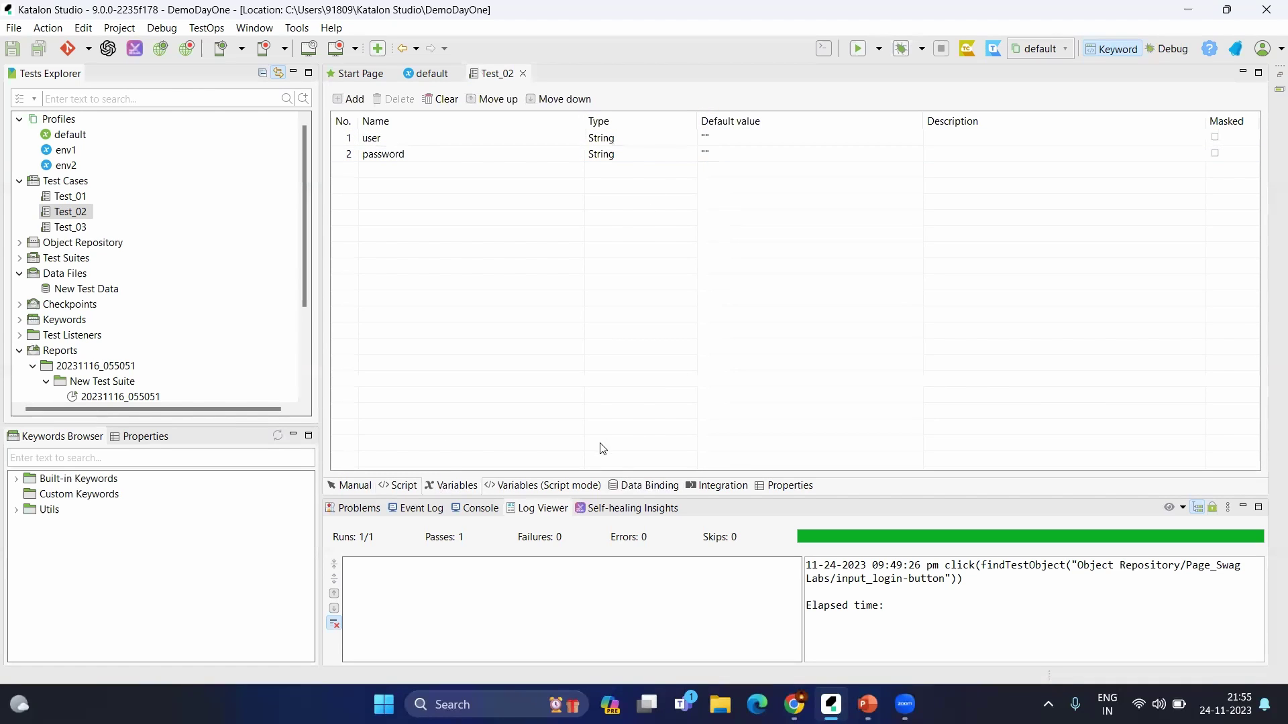
click(638, 492)
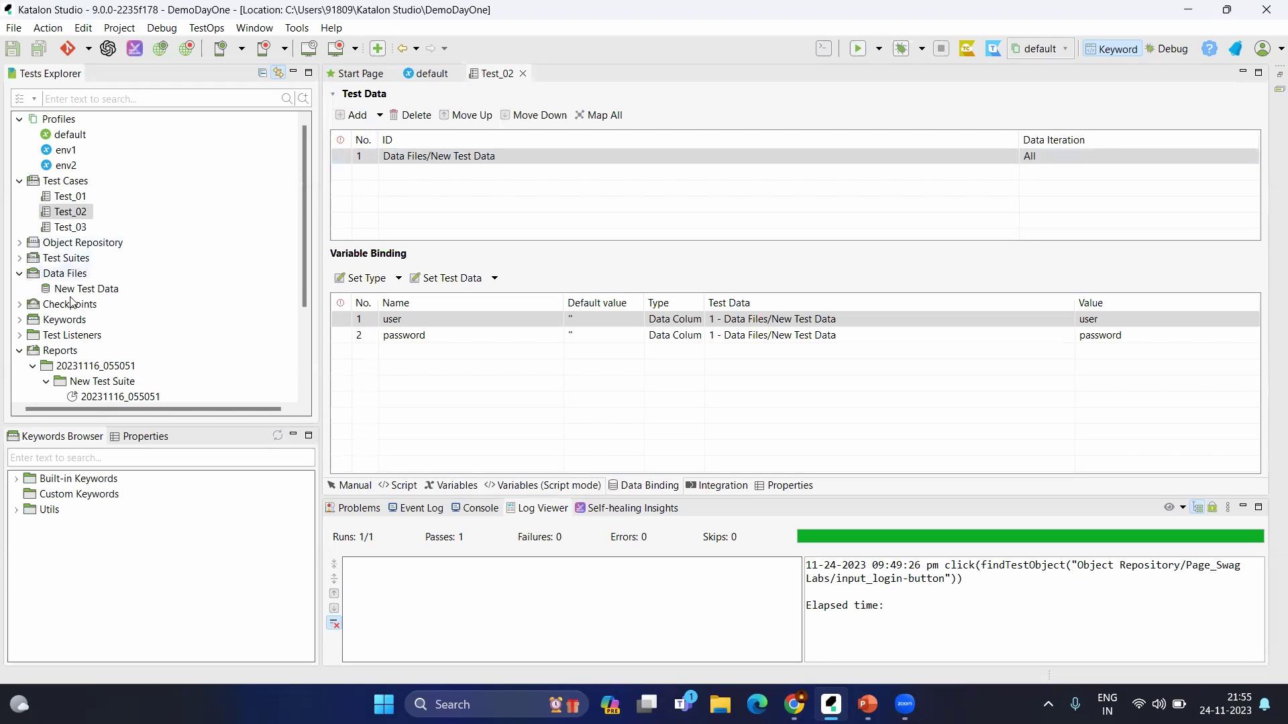
click(416, 165)
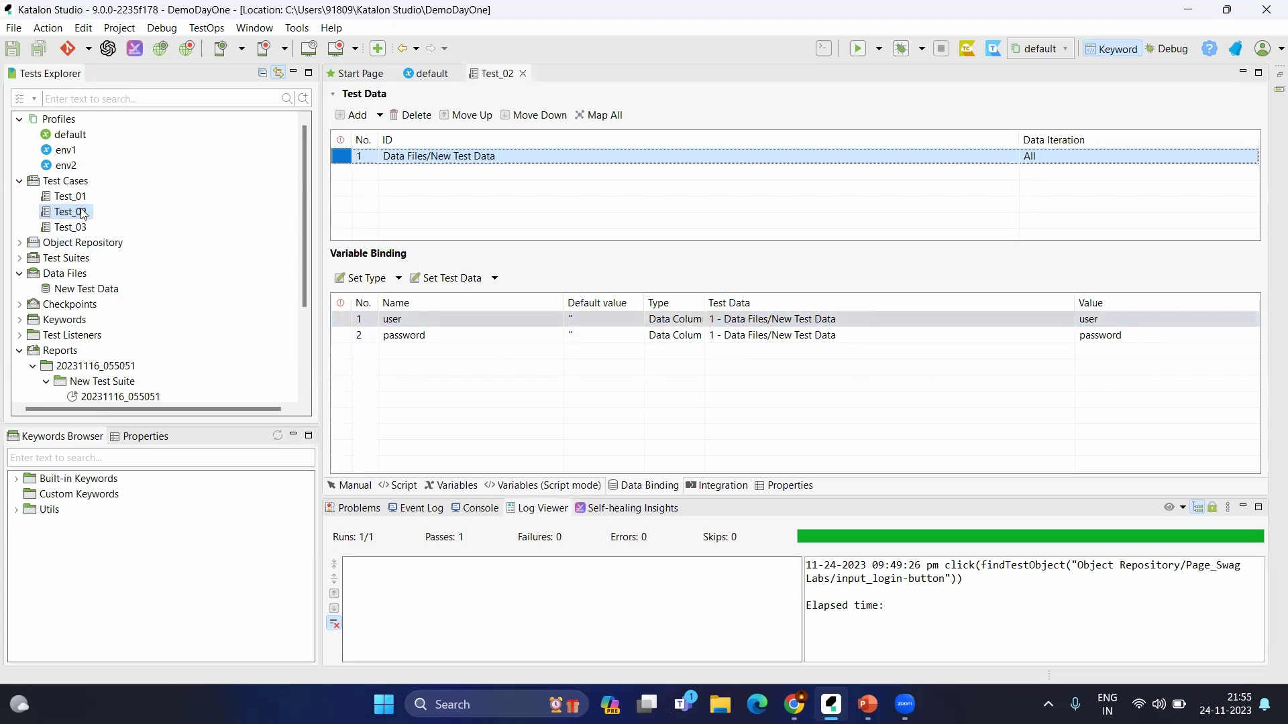
Step: Run Test_02 in Chrome from its manual steps view with the bound data, and close the test browser when the run finishes
click(347, 487)
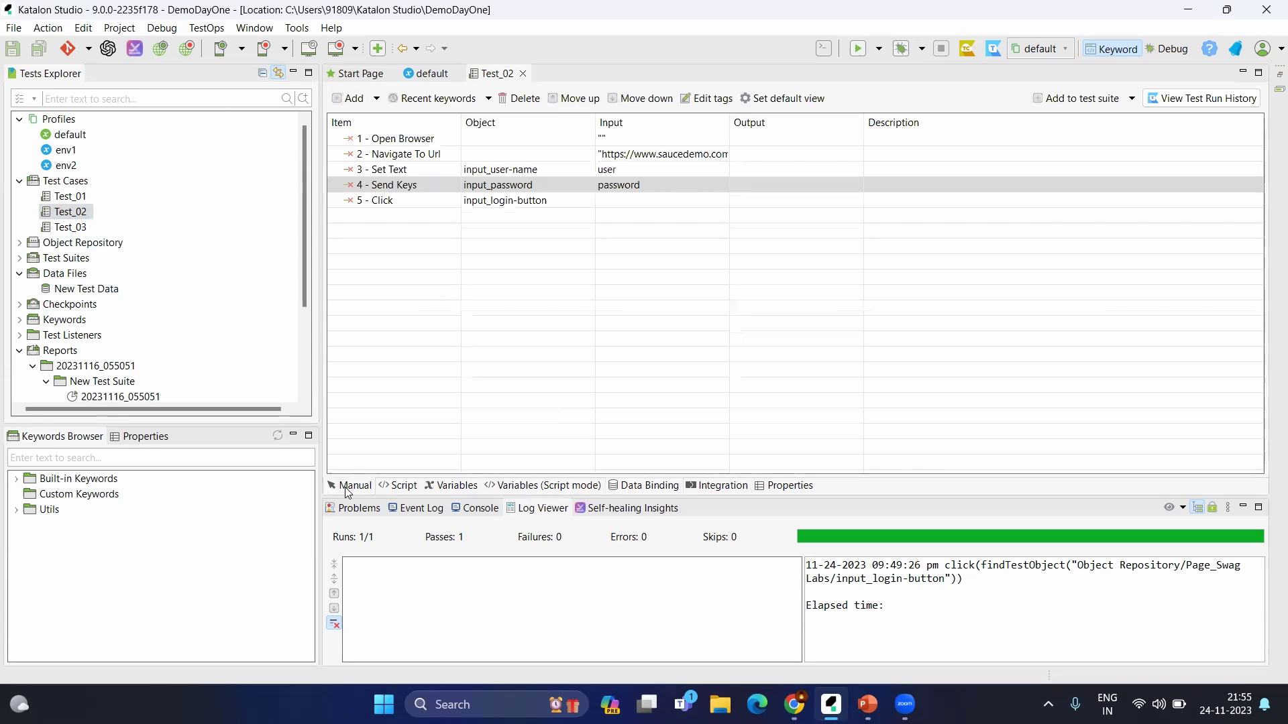
click(856, 54)
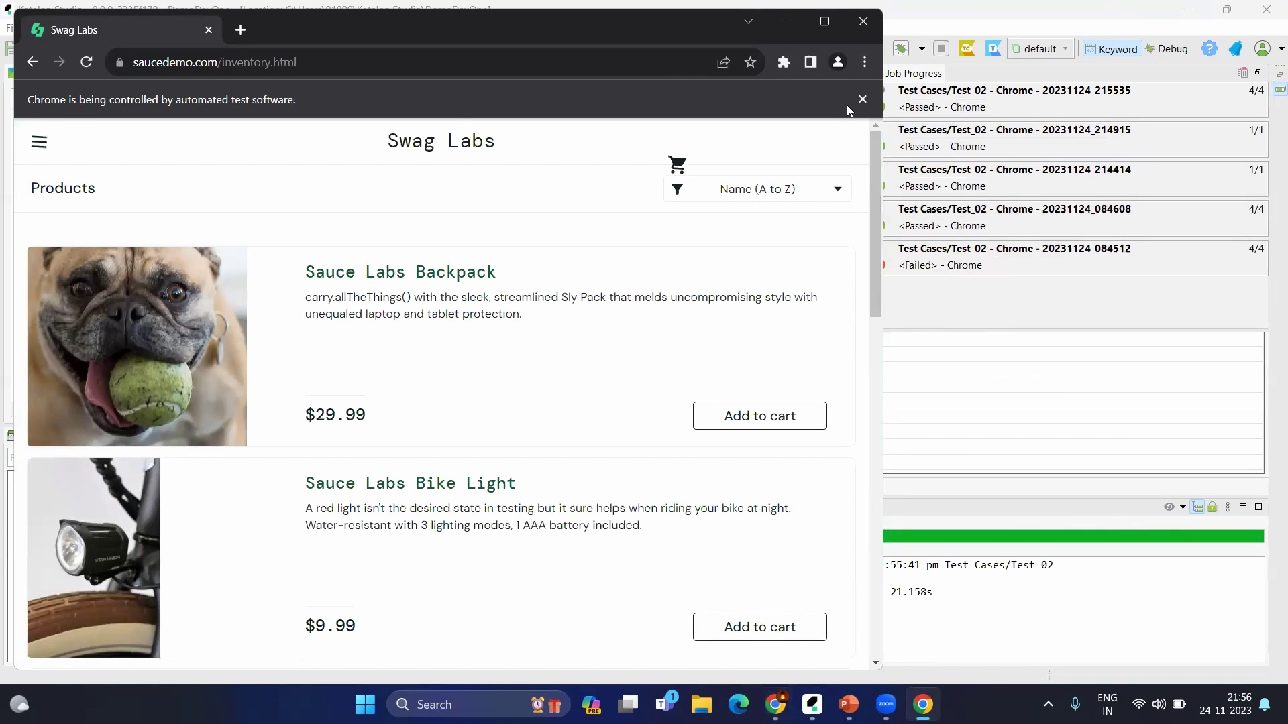
click(863, 20)
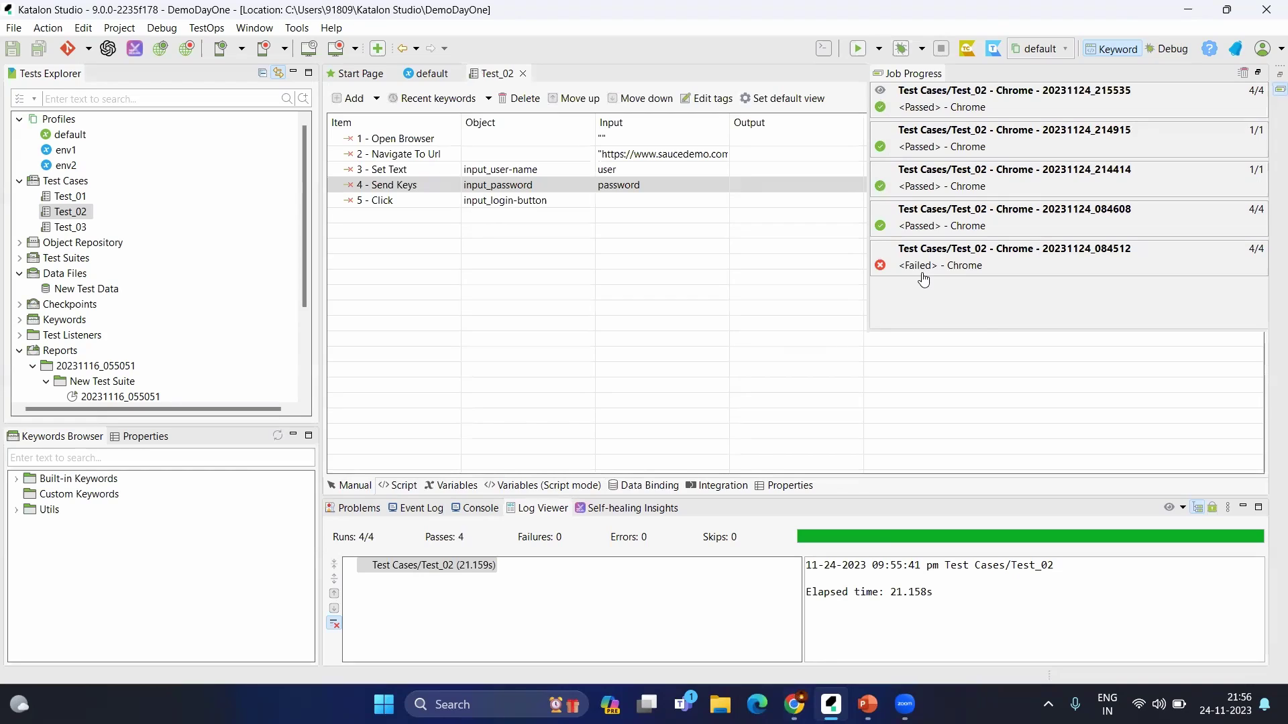